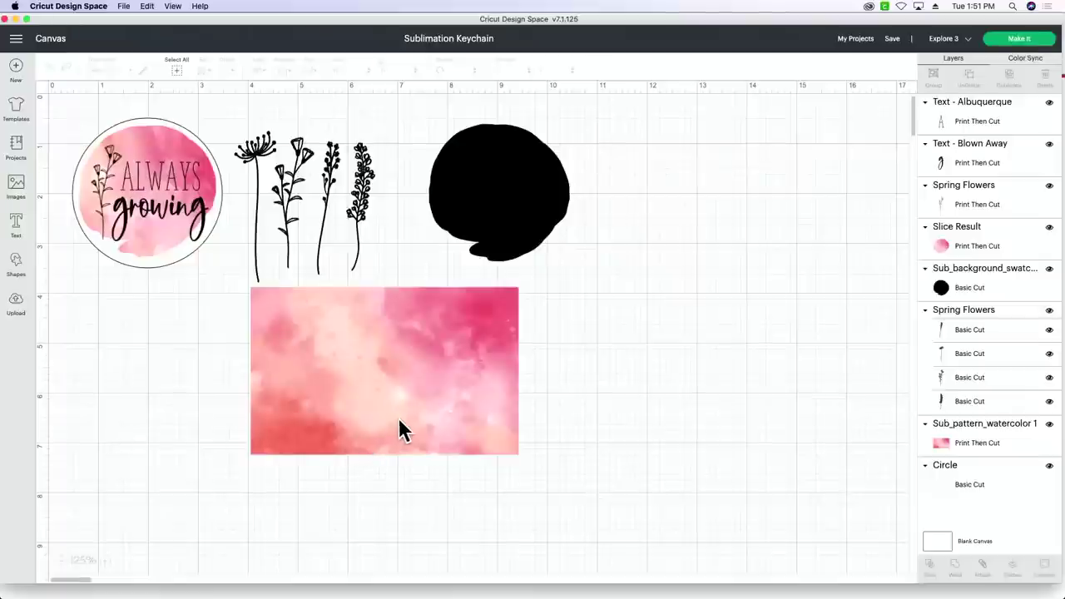
Step: Place the black brush-swatch shape over the watercolor rectangle in a clear area and slice the two
left_click_drag(368, 392, 536, 404)
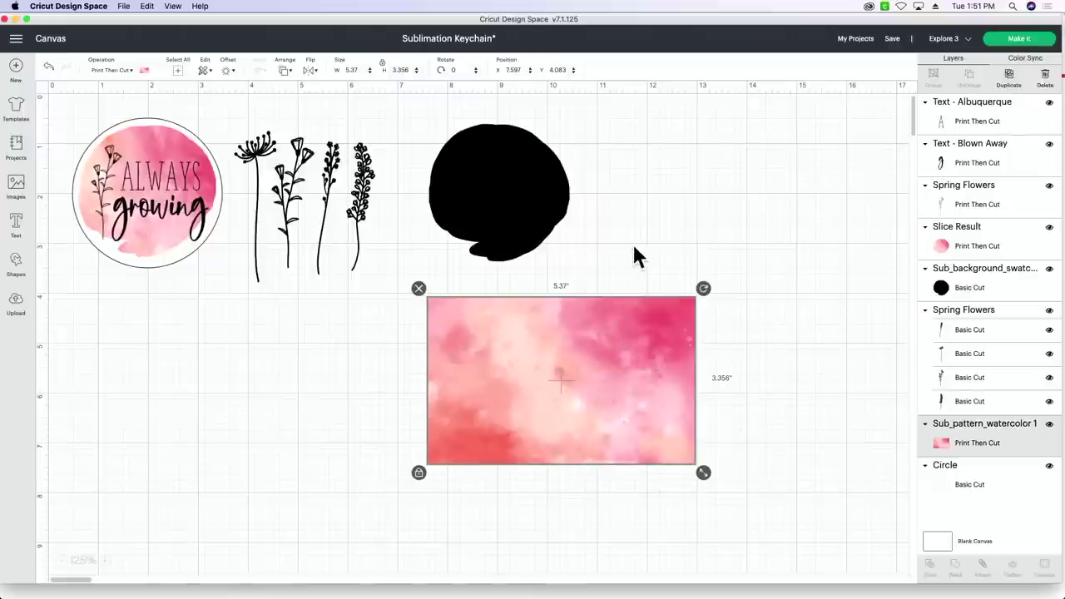
left_click(533, 213)
left_click_drag(533, 213, 564, 385)
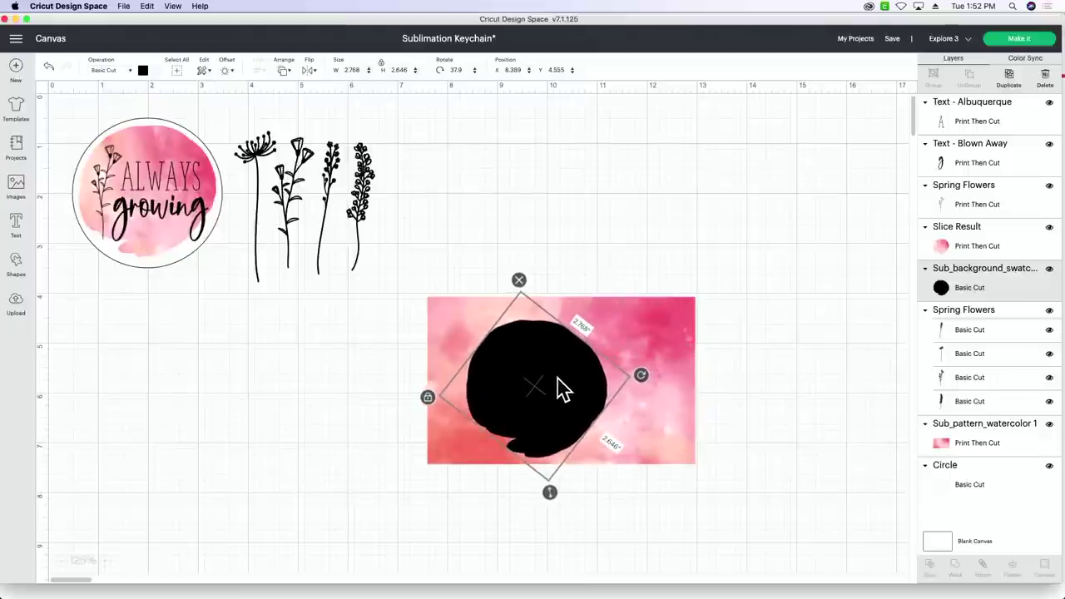
left_click_drag(768, 274, 466, 452)
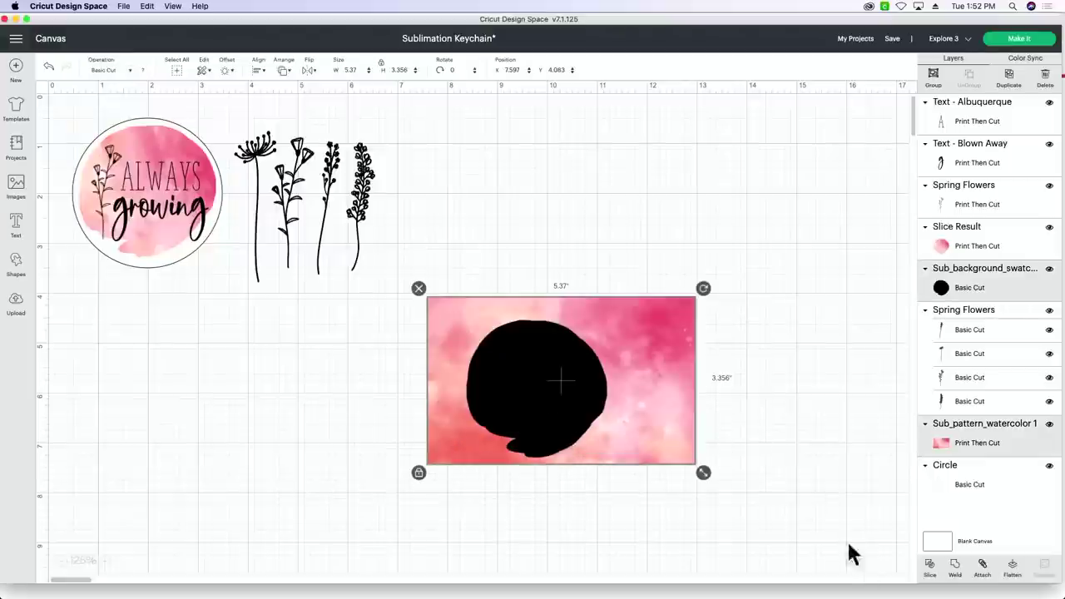
left_click(929, 571)
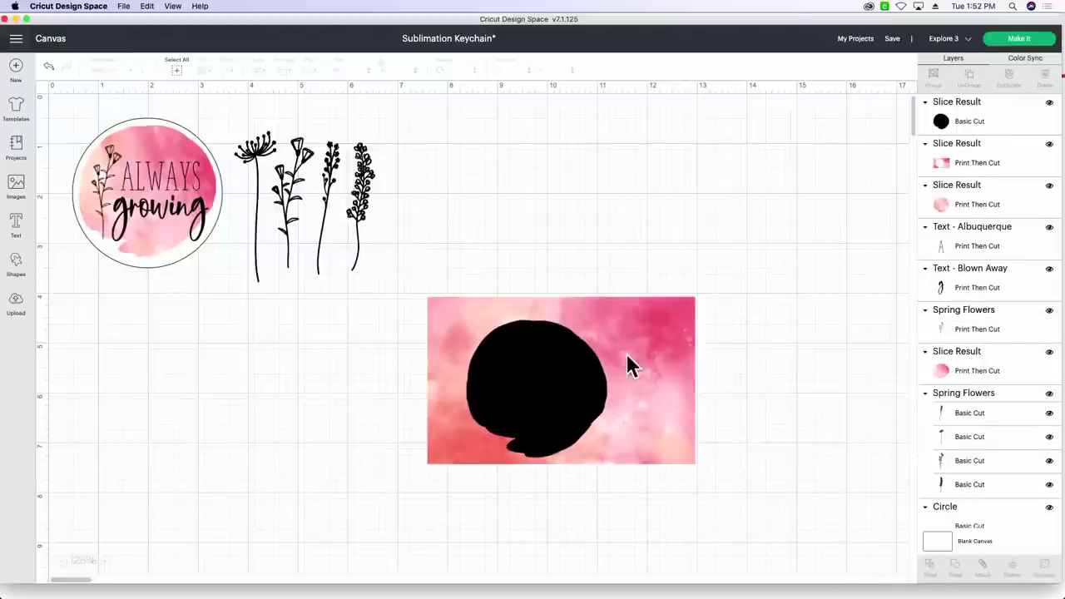
Step: Separate the sliced pieces and delete the leftover rectangle and black shape, keeping the round watercolor cutout
left_click_drag(628, 364, 829, 374)
left_click(573, 388)
left_click_drag(574, 388, 773, 404)
left_click_drag(735, 261, 736, 408)
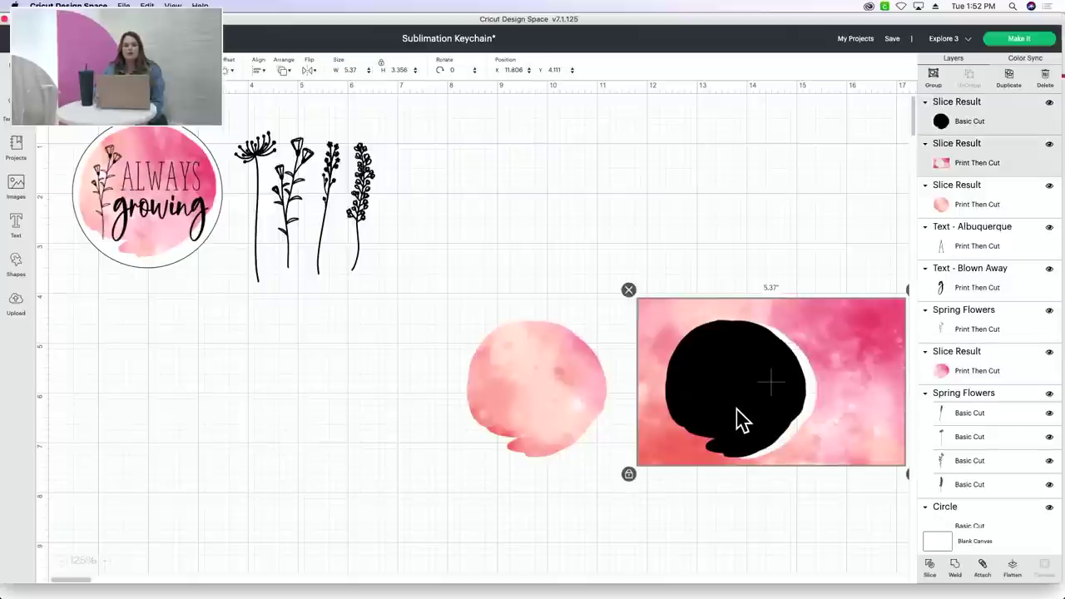
left_click_drag(563, 394, 573, 331)
left_click(814, 262)
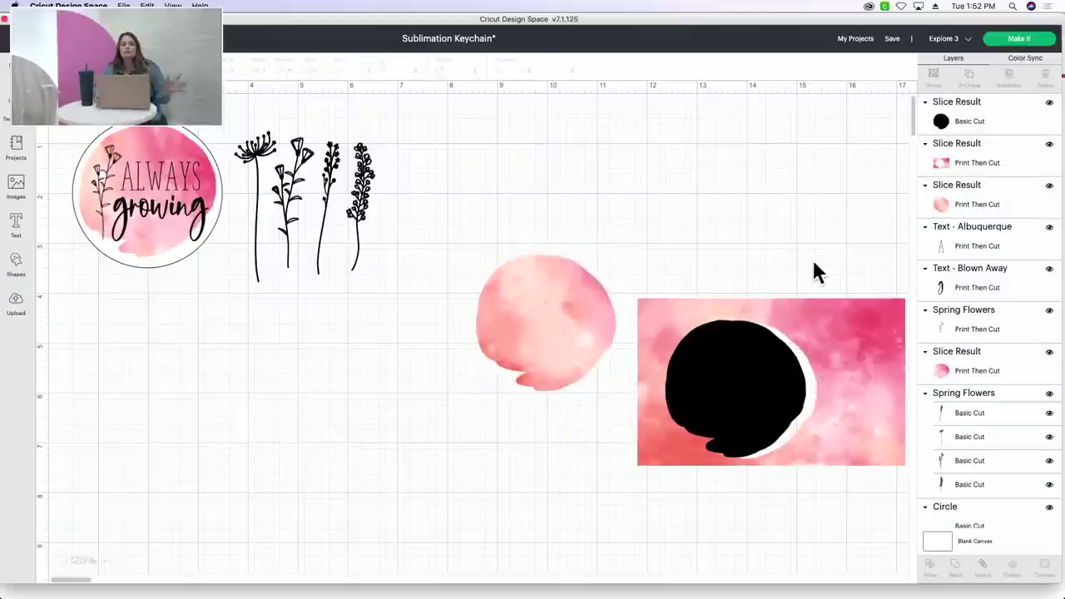
left_click(761, 415)
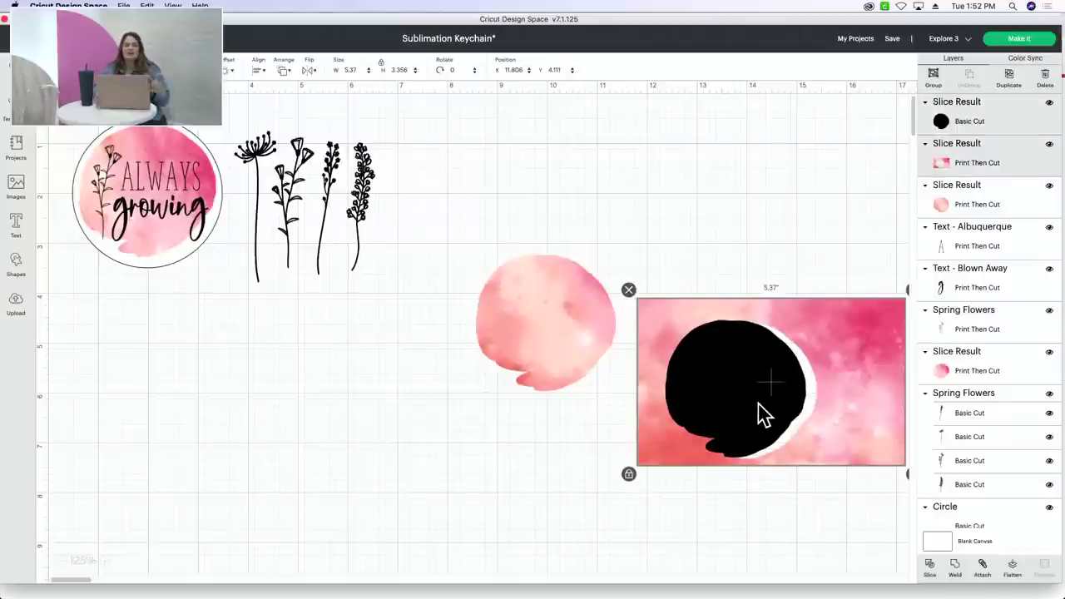
key("Delete")
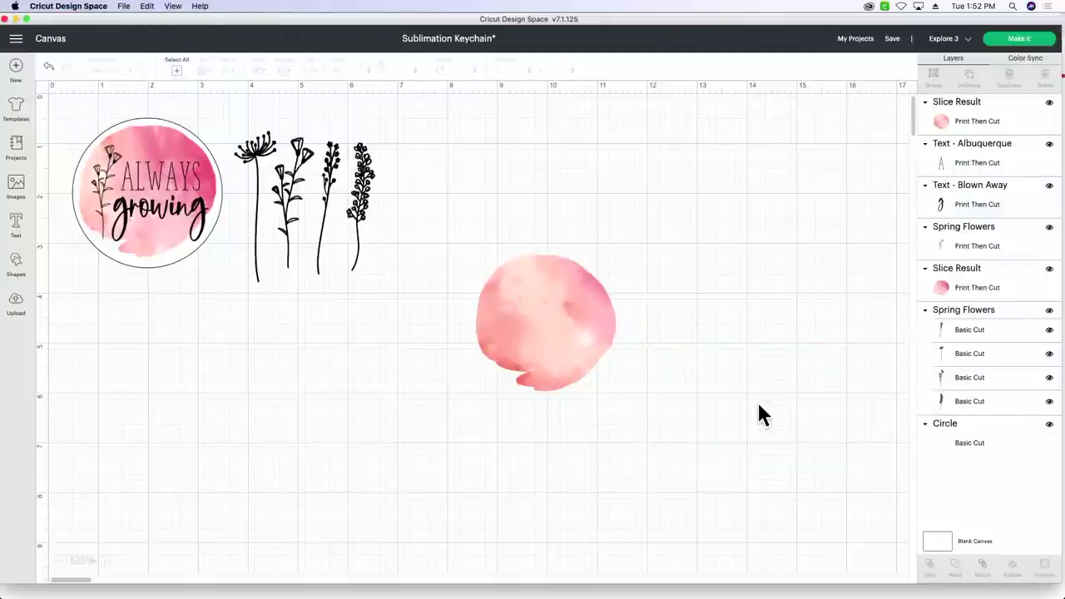
Step: Place the Spring Flowers group beside the watercolor cutout and hide every flower except the umbrella-shaped one
left_click_drag(571, 339, 614, 279)
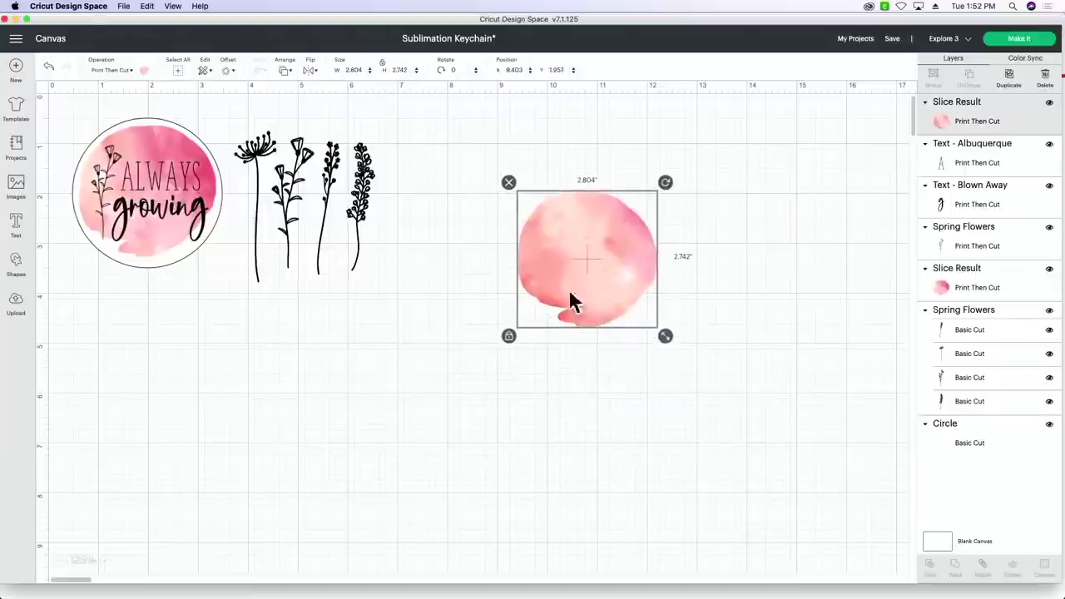
left_click_drag(367, 260, 466, 303)
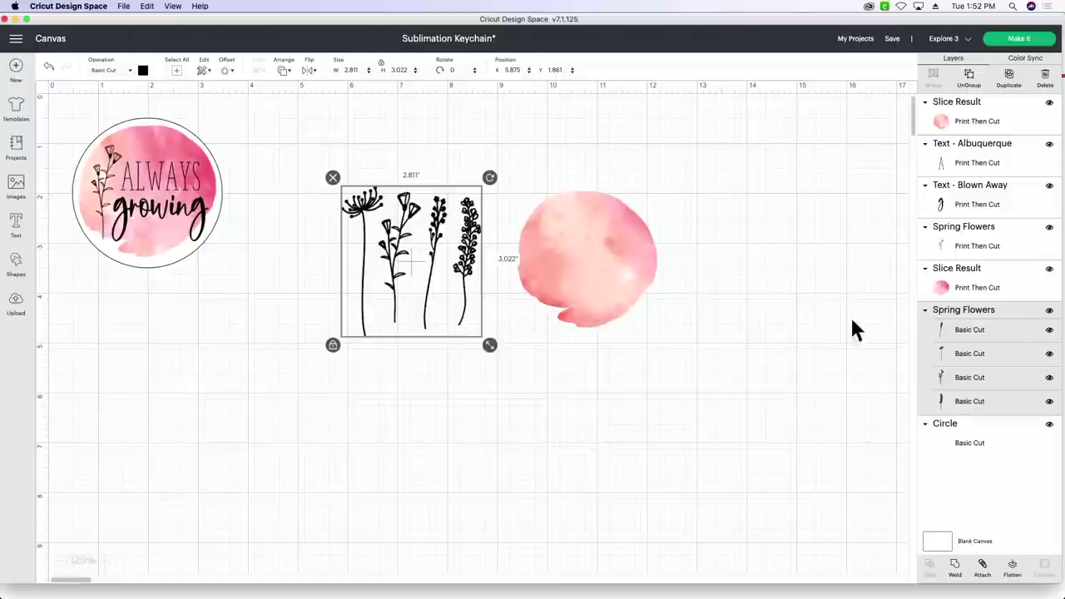
left_click(1050, 332)
left_click(1051, 380)
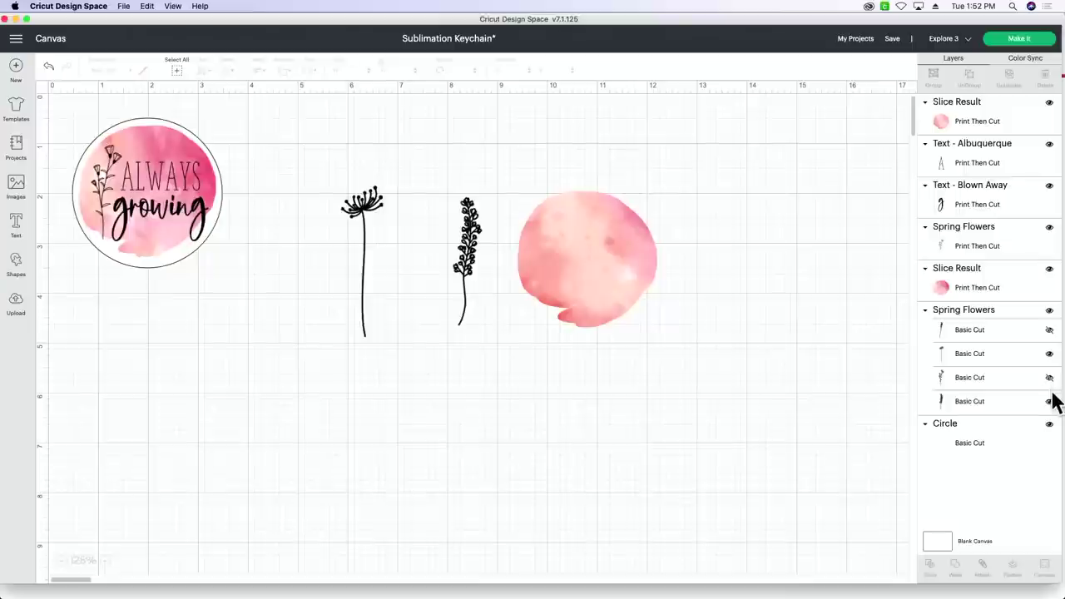
left_click(1049, 401)
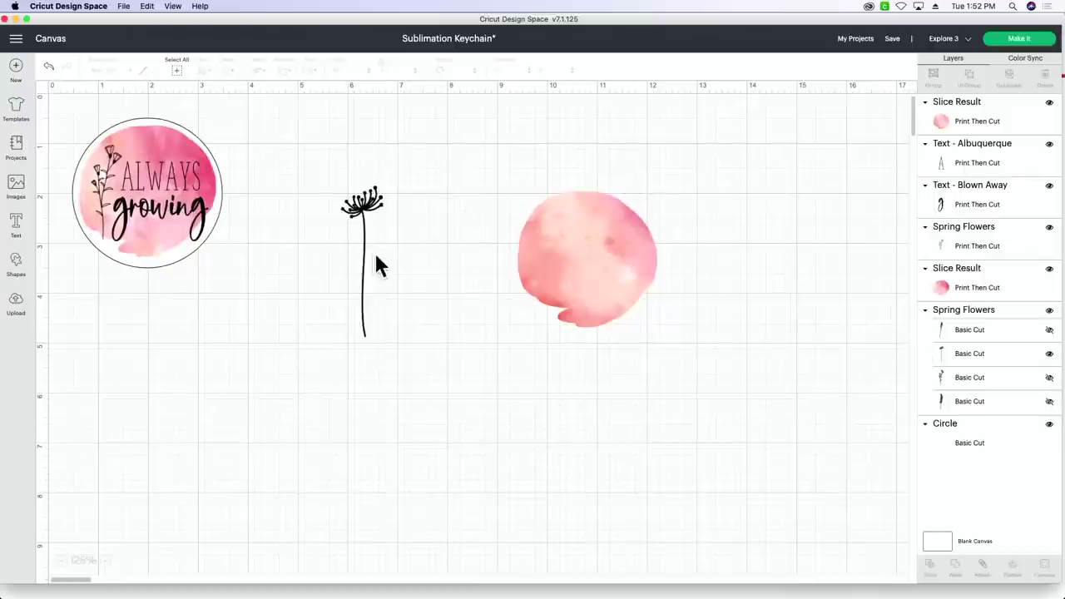
Step: Move the visible flower next to the watercolor cutout, and bring both closer to the finished sample design
left_click_drag(377, 265, 500, 269)
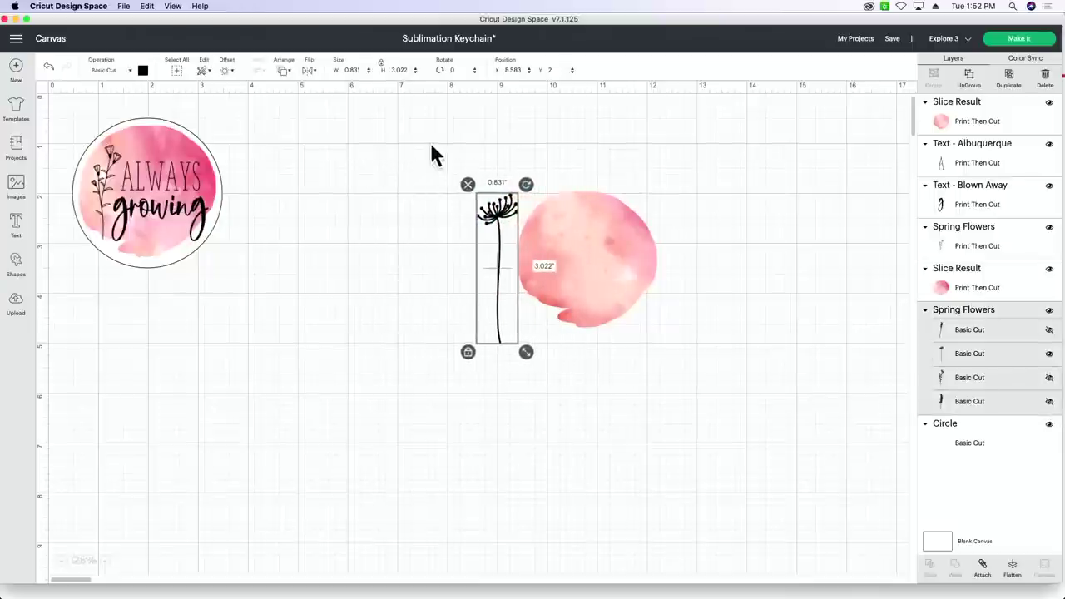
left_click(107, 561)
left_click(107, 561)
left_click_drag(740, 359, 468, 218)
left_click_drag(521, 223, 219, 197)
scroll(223, 198, "up", 3)
scroll(223, 198, "left", 3)
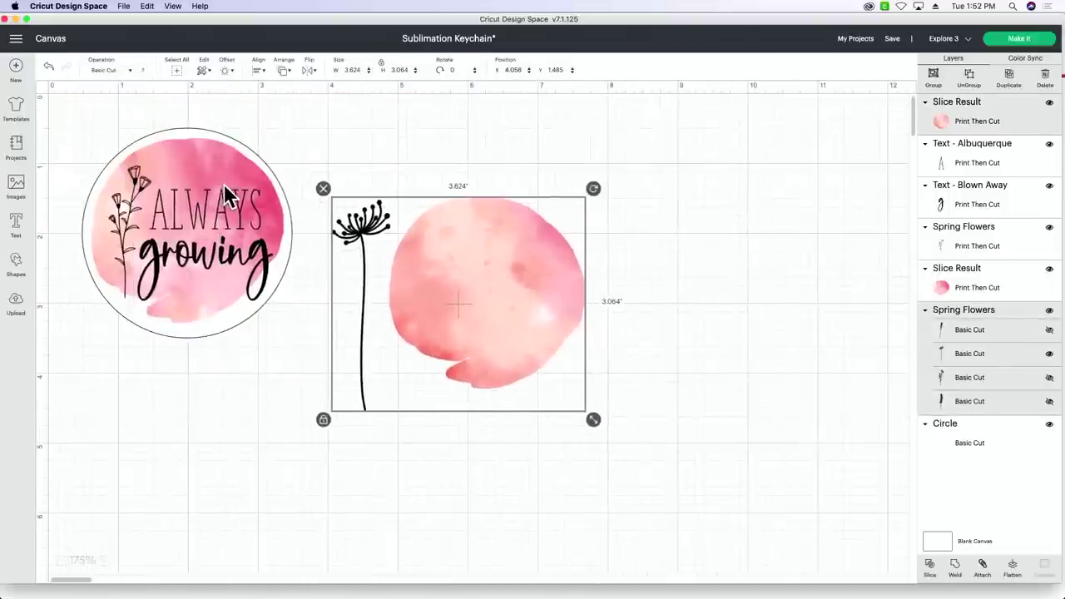
left_click(105, 561)
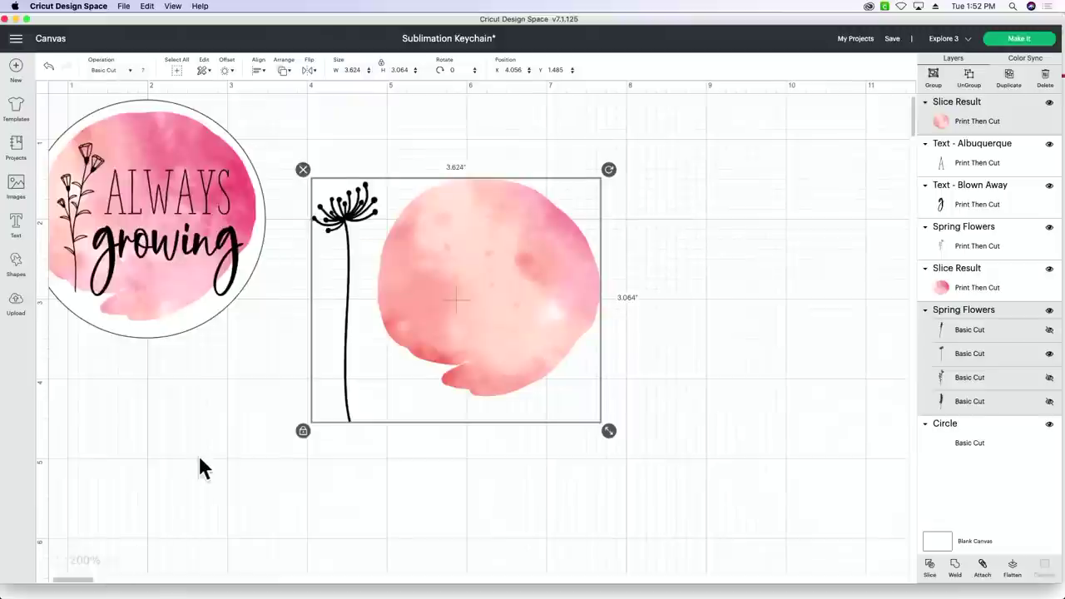
scroll(198, 456, "left", 2)
scroll(197, 459, "up", 2)
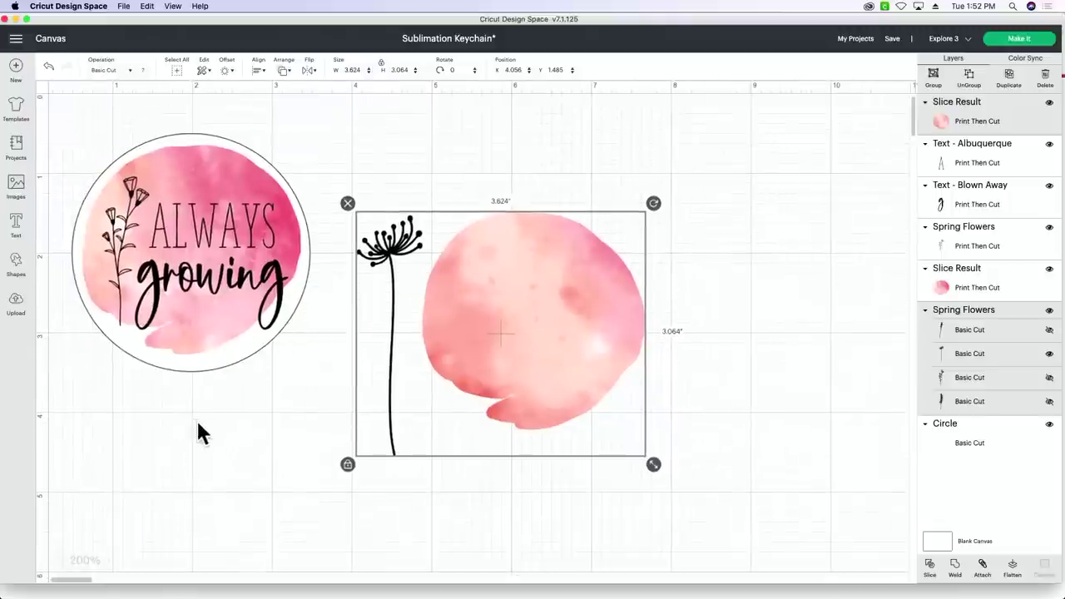
Step: Position the flower over the left part of the watercolor cutout and send it to the front
left_click(316, 440)
left_click(386, 370)
left_click_drag(386, 371, 408, 362)
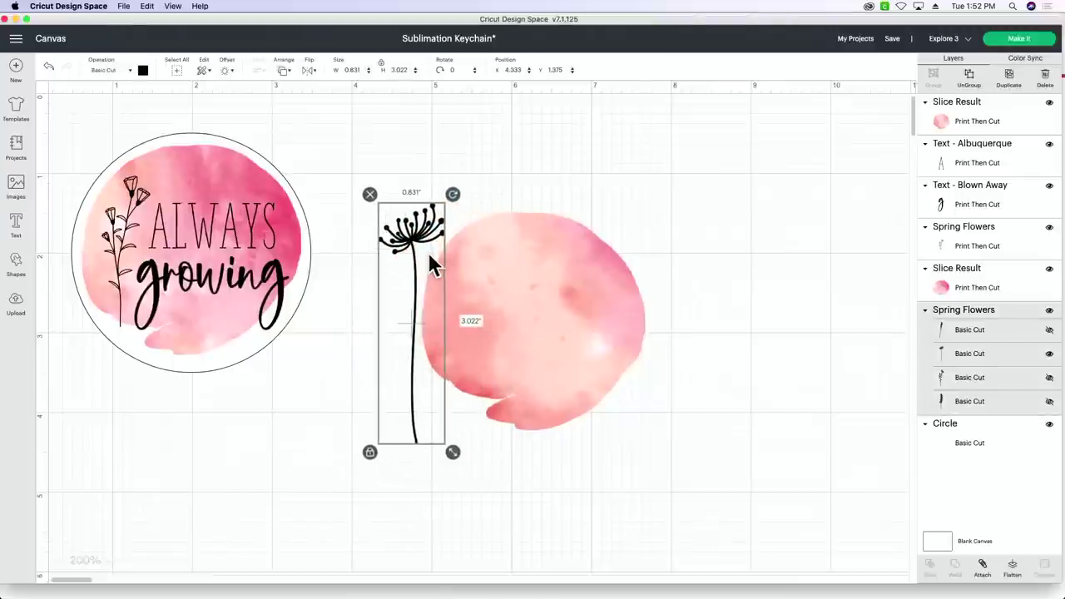
left_click_drag(407, 246, 479, 266)
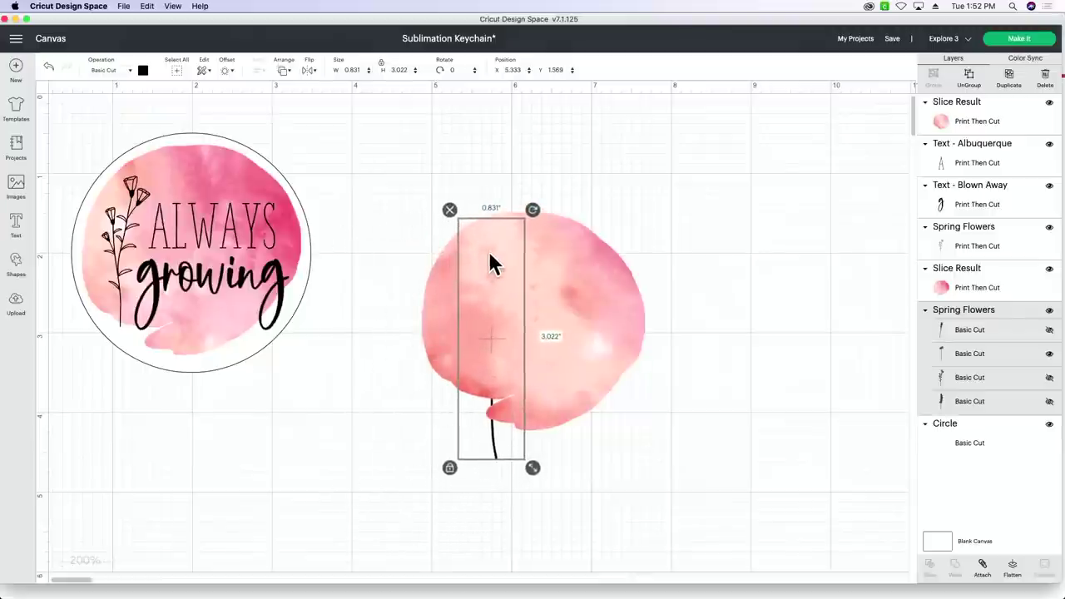
left_click(483, 224)
left_click_drag(501, 222, 504, 220)
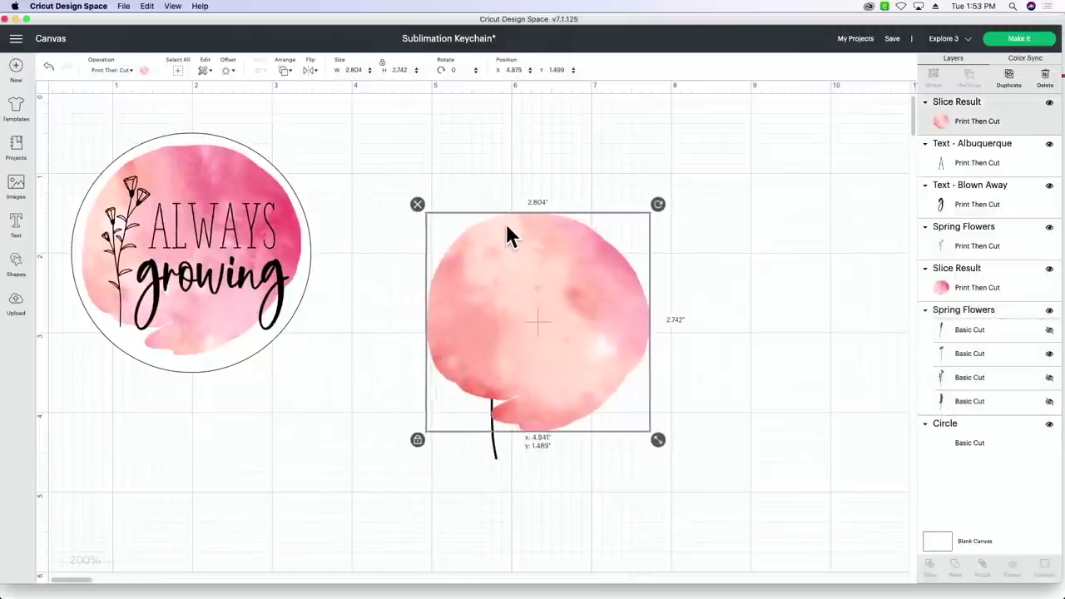
left_click(494, 450)
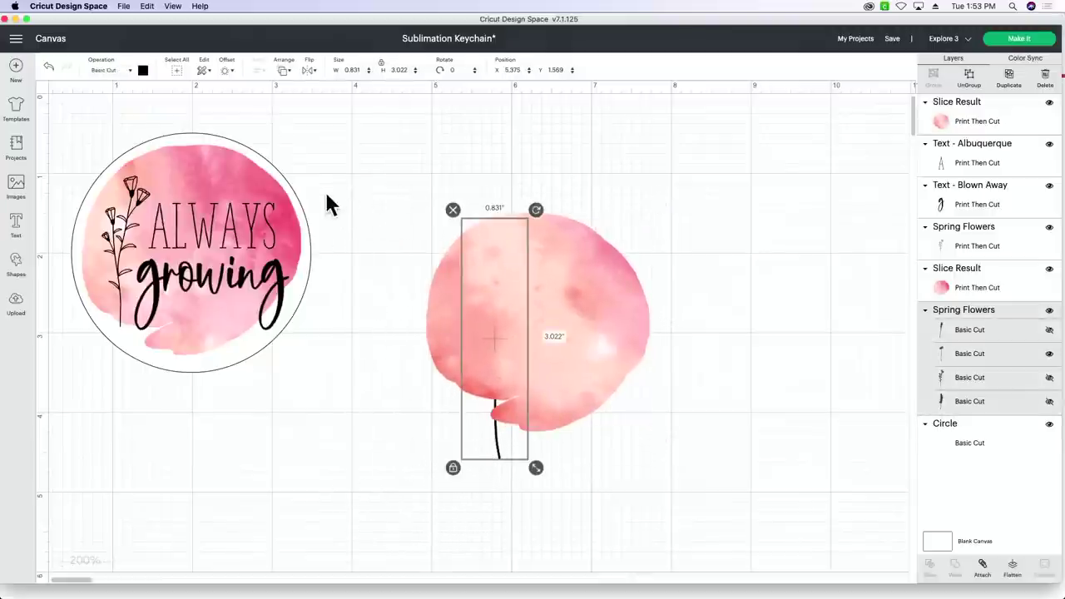
left_click(284, 71)
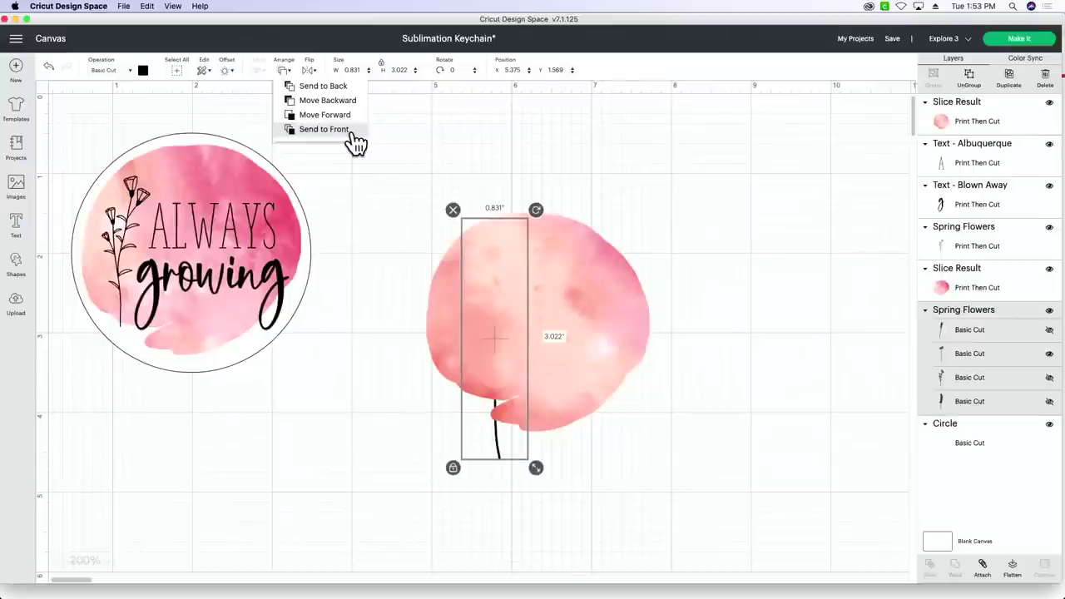
left_click(325, 130)
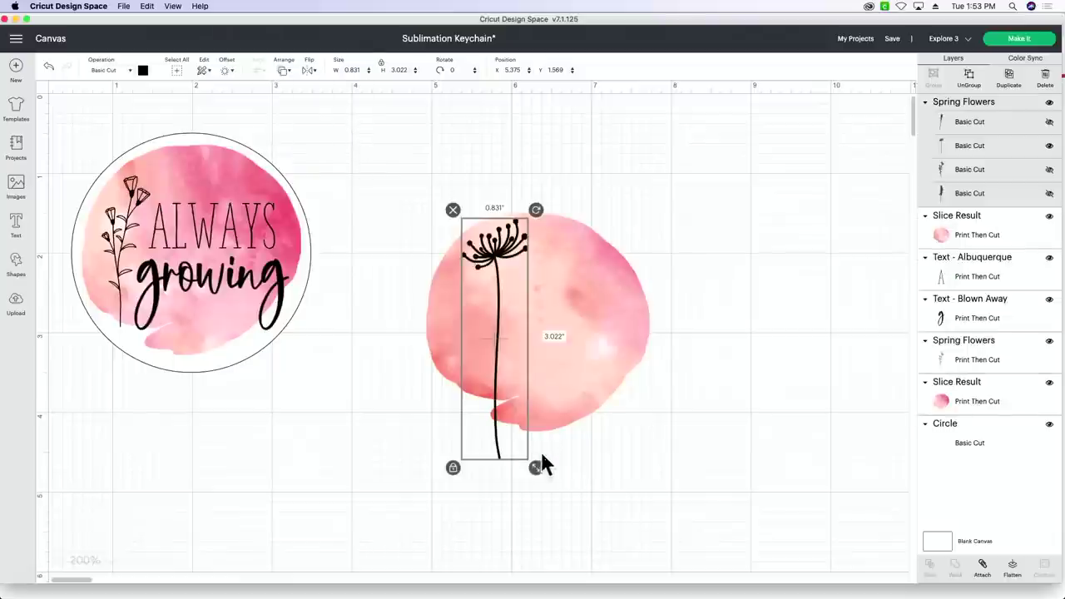
Step: Shrink the flower so it fits along the left side of the watercolor cutout
left_click_drag(536, 467, 497, 404)
mouse_move(482, 358)
left_mouse_down()
mouse_move(483, 383)
mouse_move(481, 366)
left_mouse_up()
left_click(331, 417)
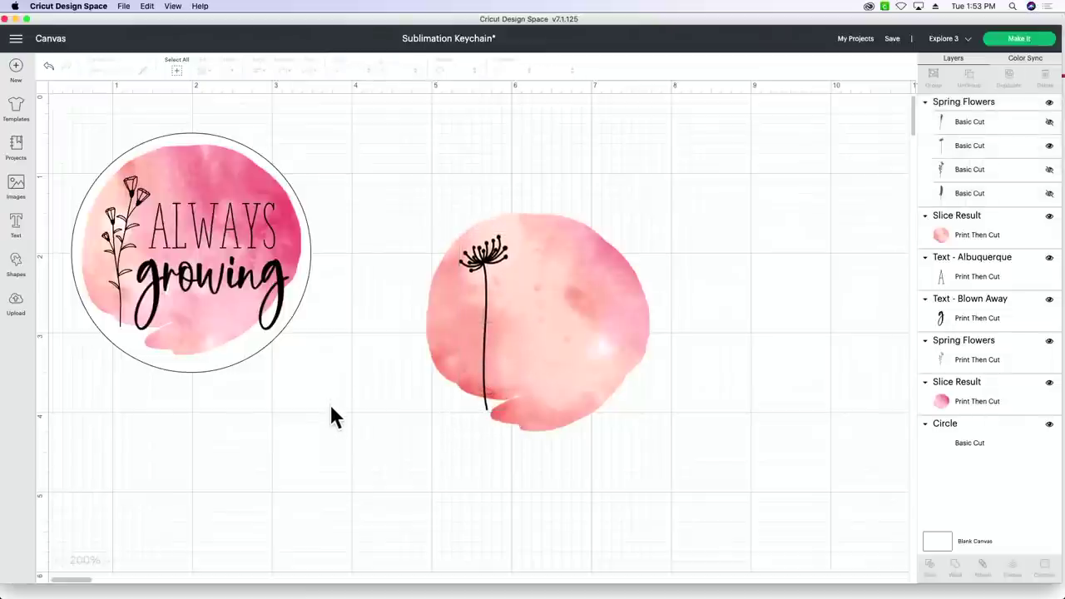
Step: Add the text "ALWAYS" in the Albuquerque system font
left_click(17, 231)
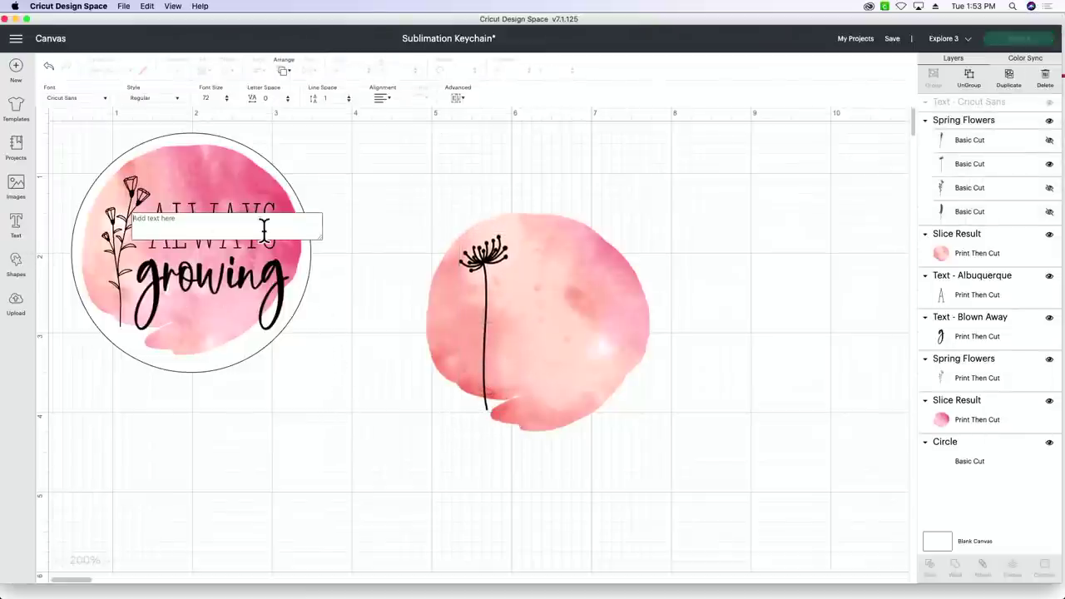
left_click(96, 97)
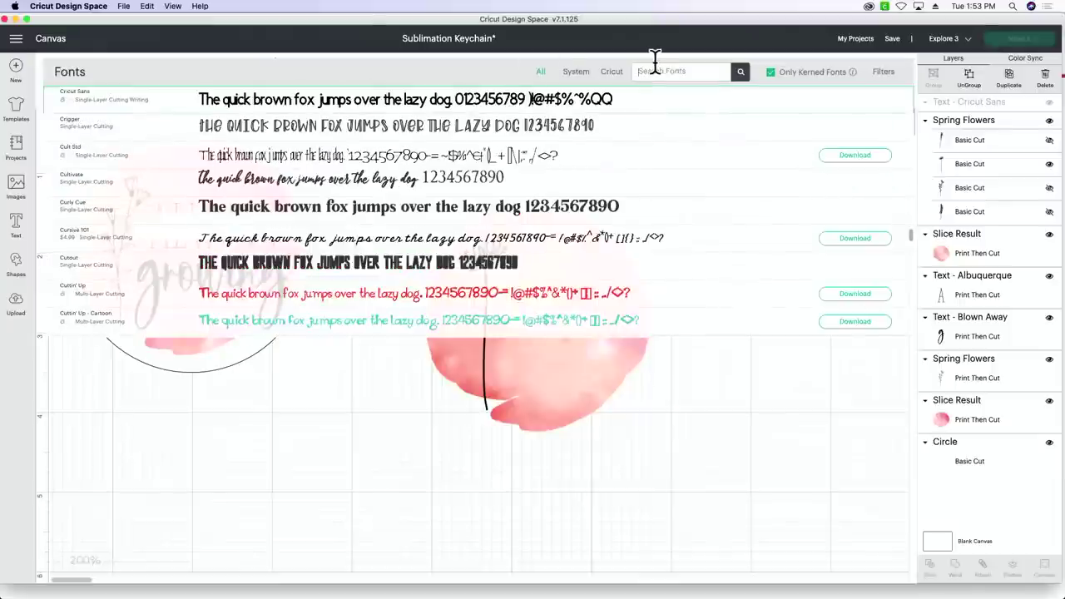
left_click(655, 67)
type("B")
left_click(574, 72)
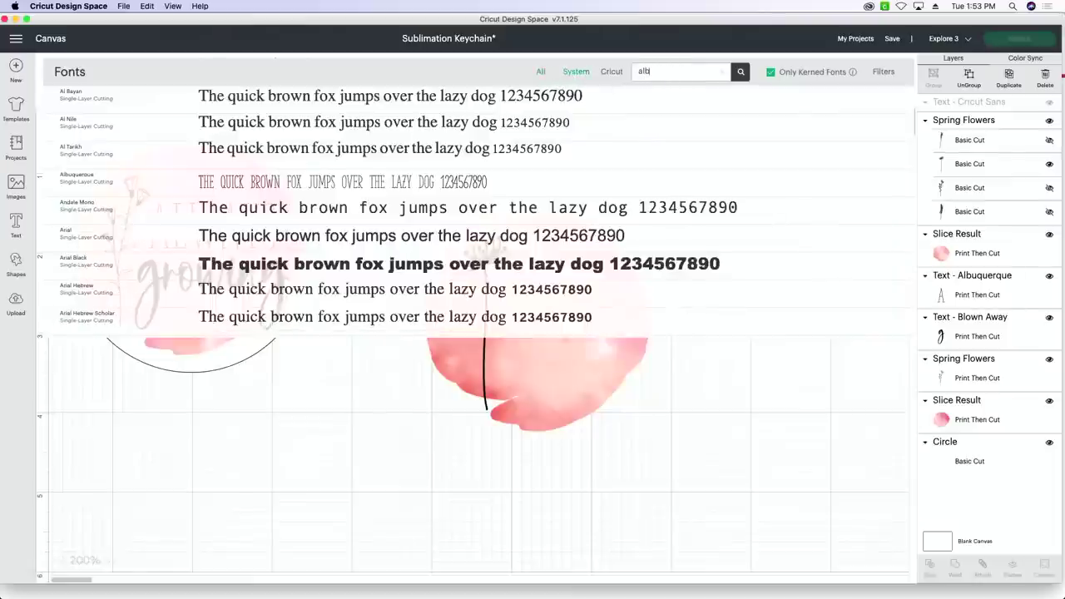
left_click(497, 106)
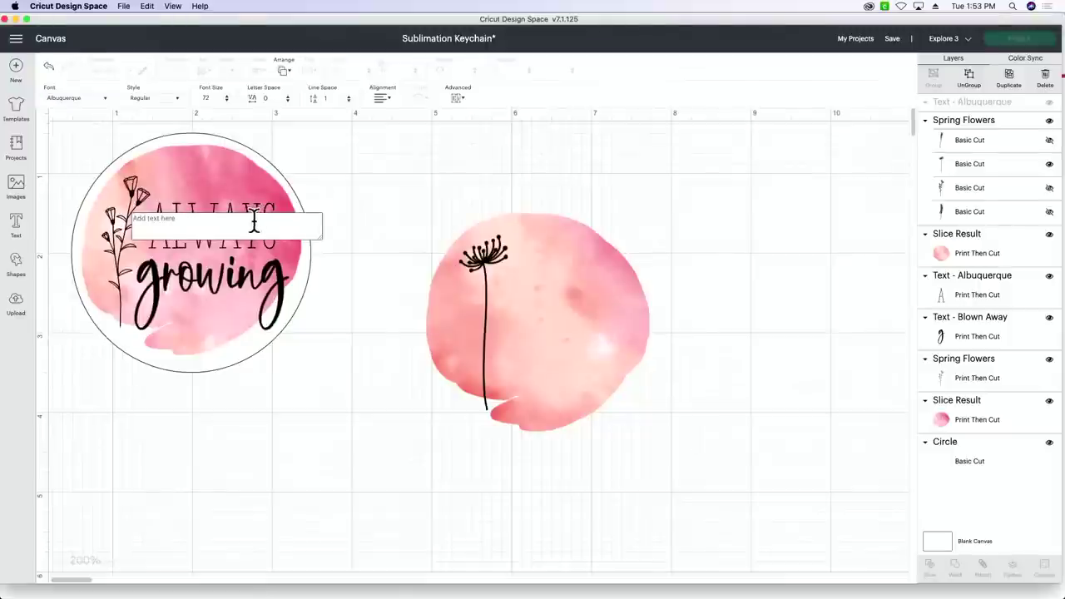
type("ALWAYS")
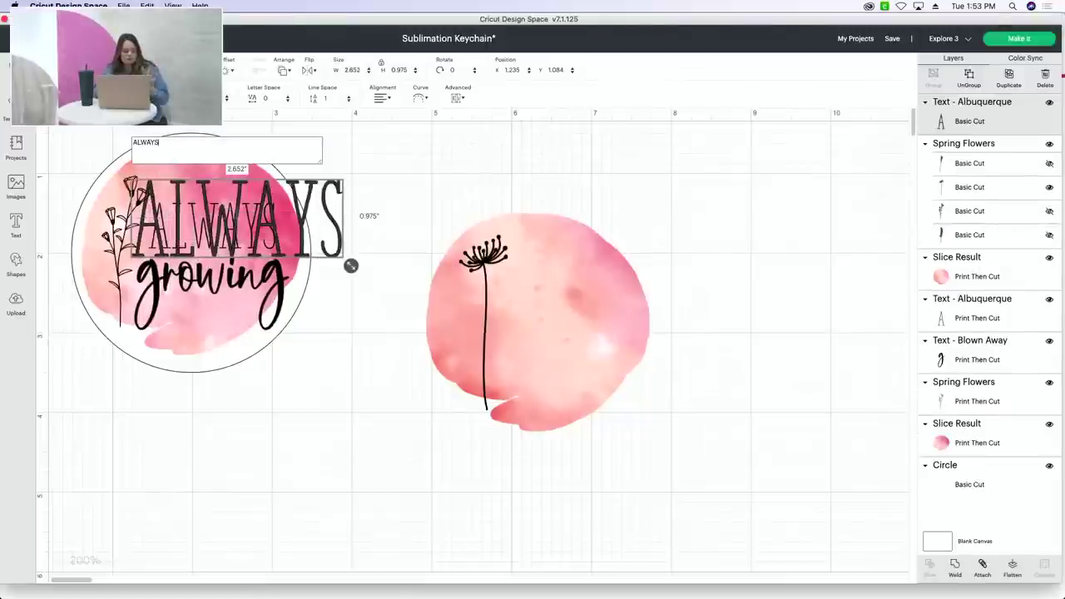
Step: Scale the new "ALWAYS" text to about 1.58 inches wide and place it on the watercolor, right of the flower stem
left_click_drag(269, 209, 658, 293)
left_click_drag(721, 353, 639, 325)
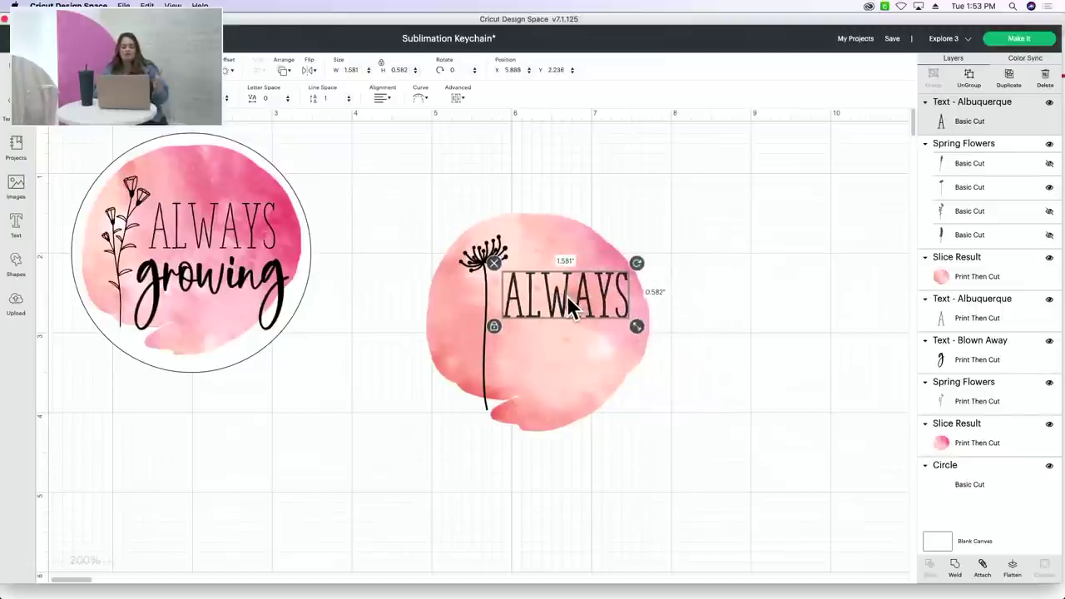
left_click_drag(566, 296, 566, 291)
left_click(767, 290)
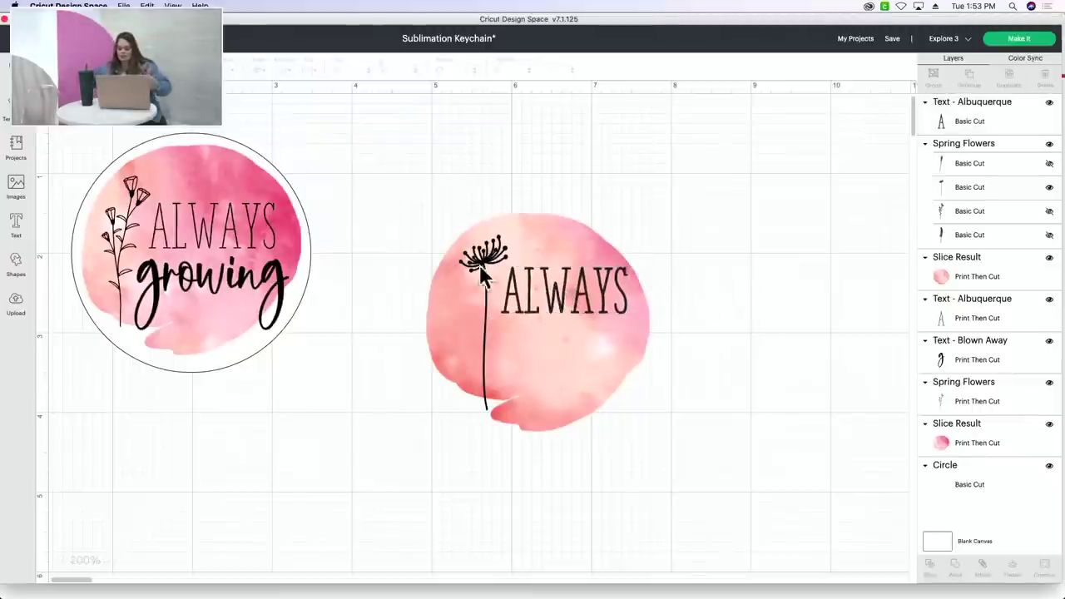
Step: Add the text "growing" in the Blown Away system font
left_click(13, 234)
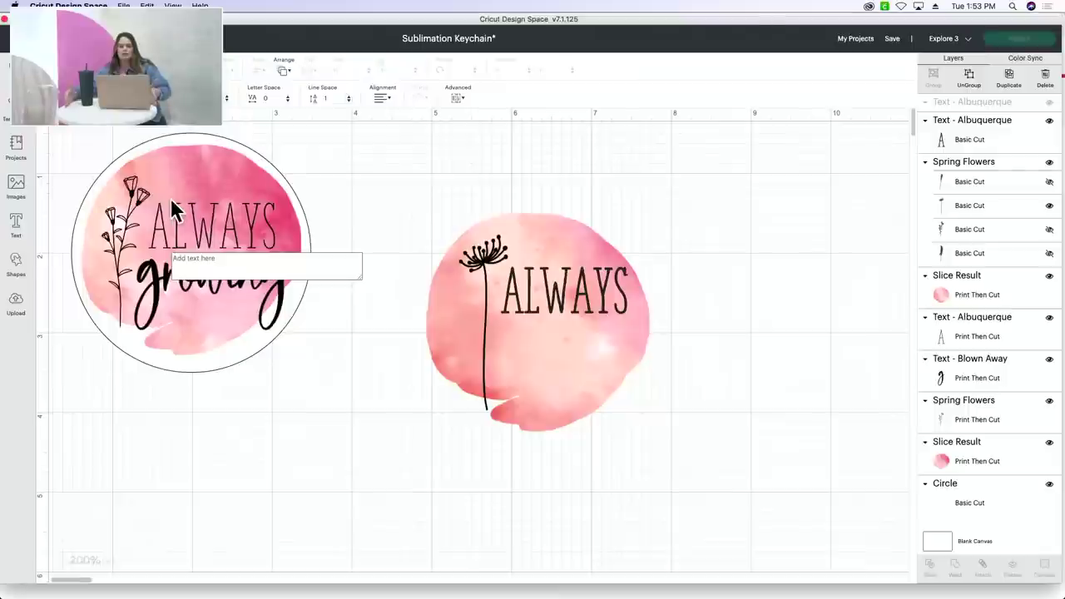
left_click(154, 97)
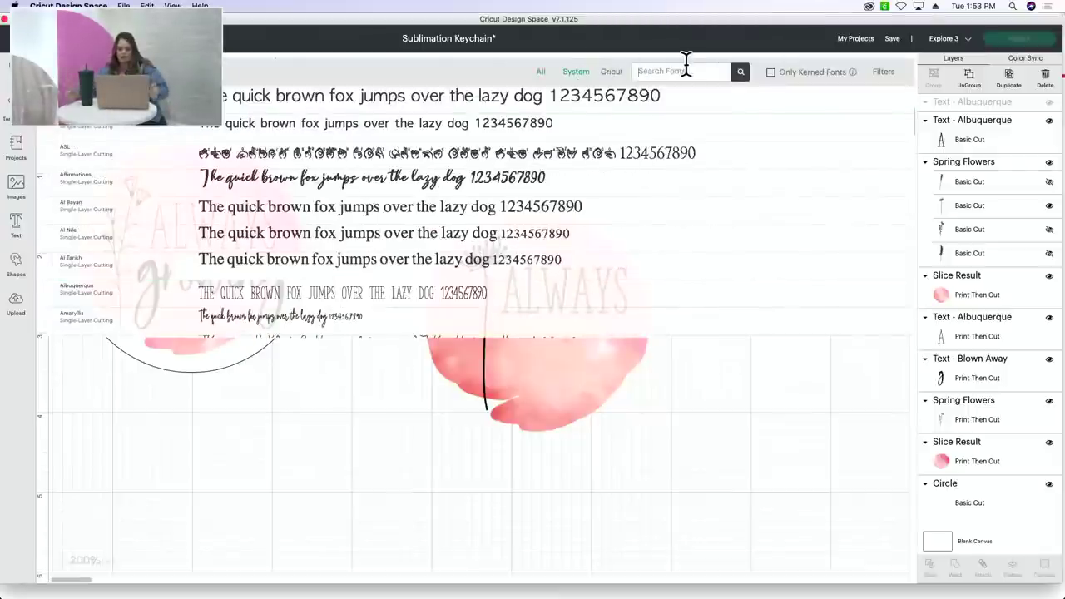
type("blown")
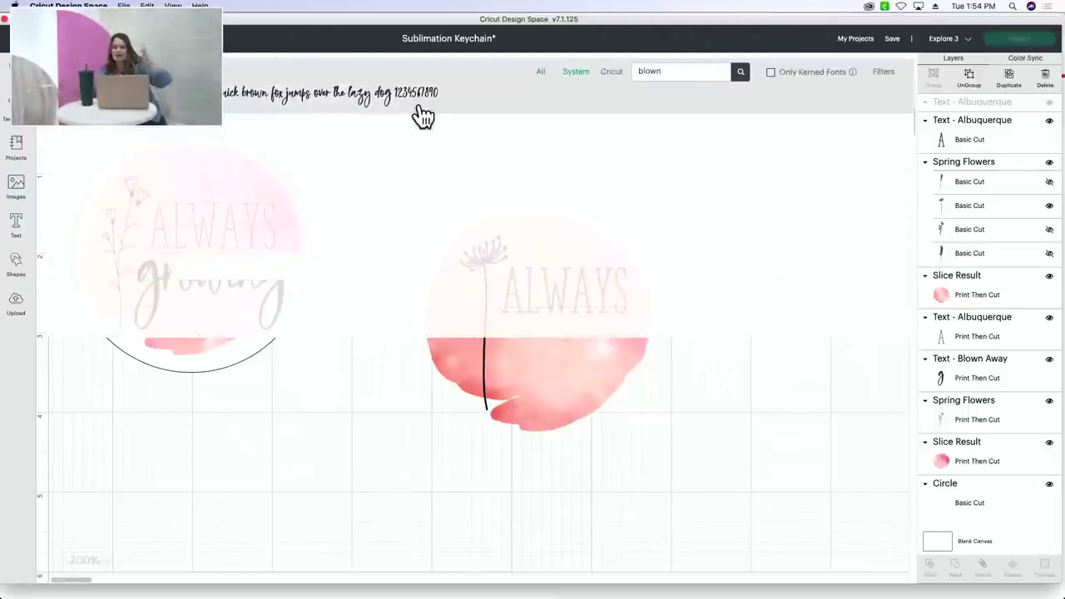
left_click(422, 103)
left_click(229, 258)
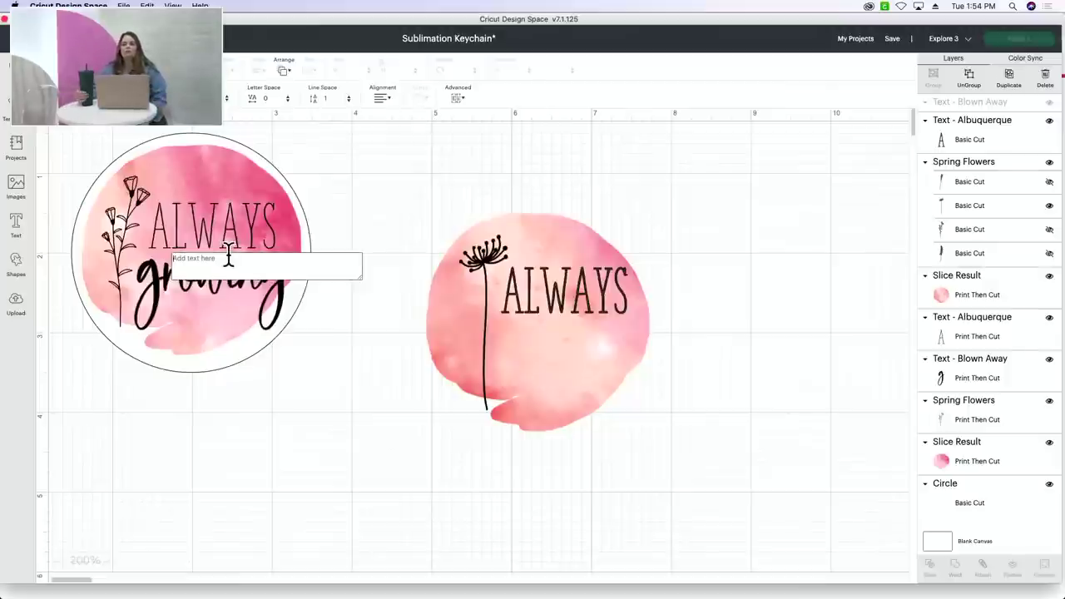
type("grownin")
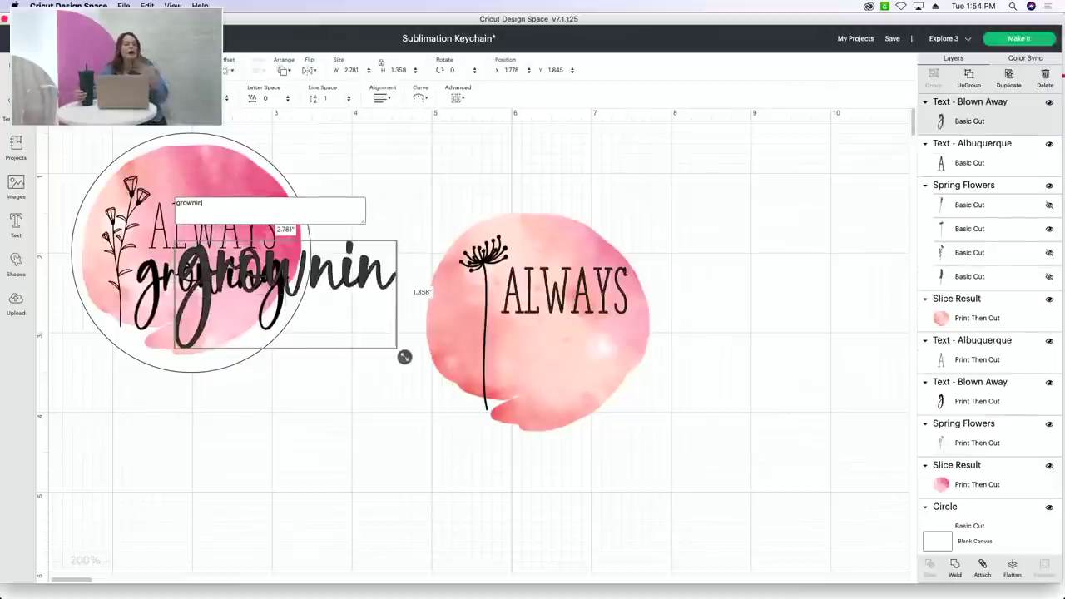
key("BackSpace")
key("BackSpace")
key("BackSpace")
type("ing")
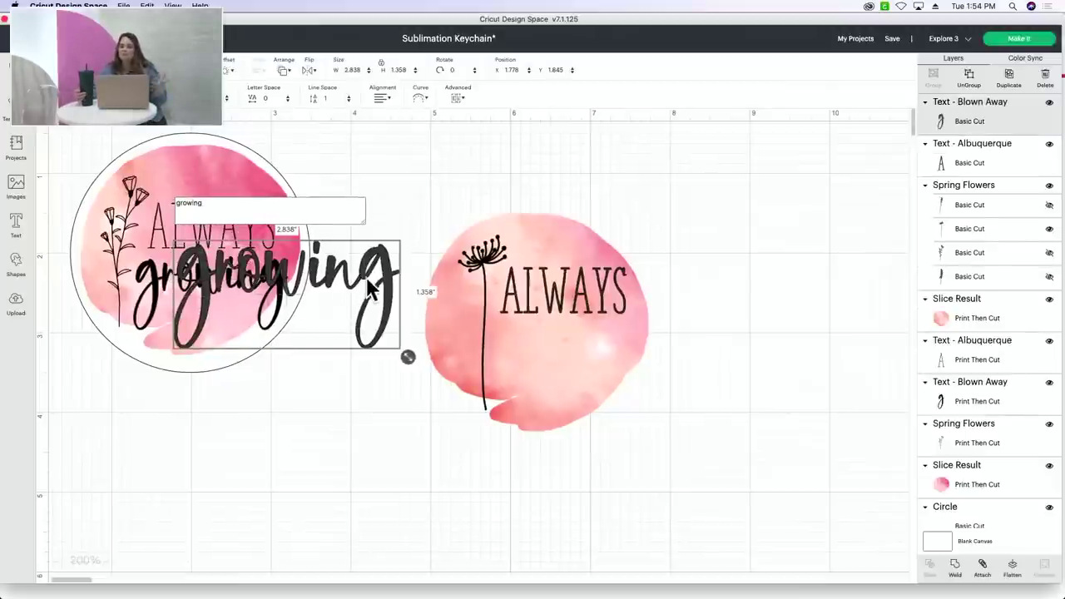
Step: Scale the new "growing" text to about 1.65 inches wide and place it directly beneath "ALWAYS" on the new watercolor design
left_click_drag(366, 277, 693, 358)
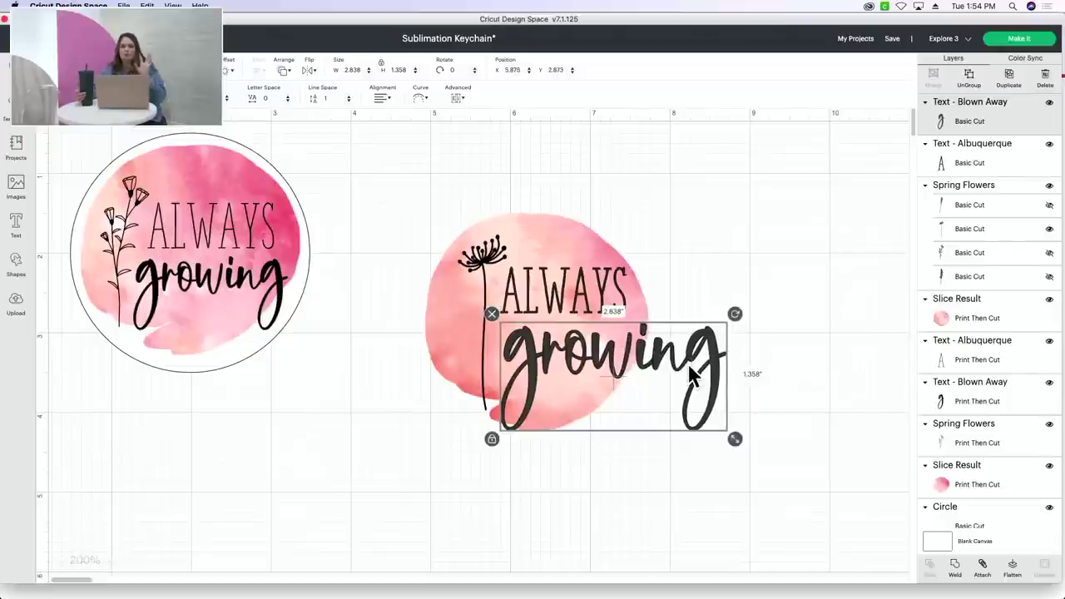
left_click_drag(736, 439, 601, 401)
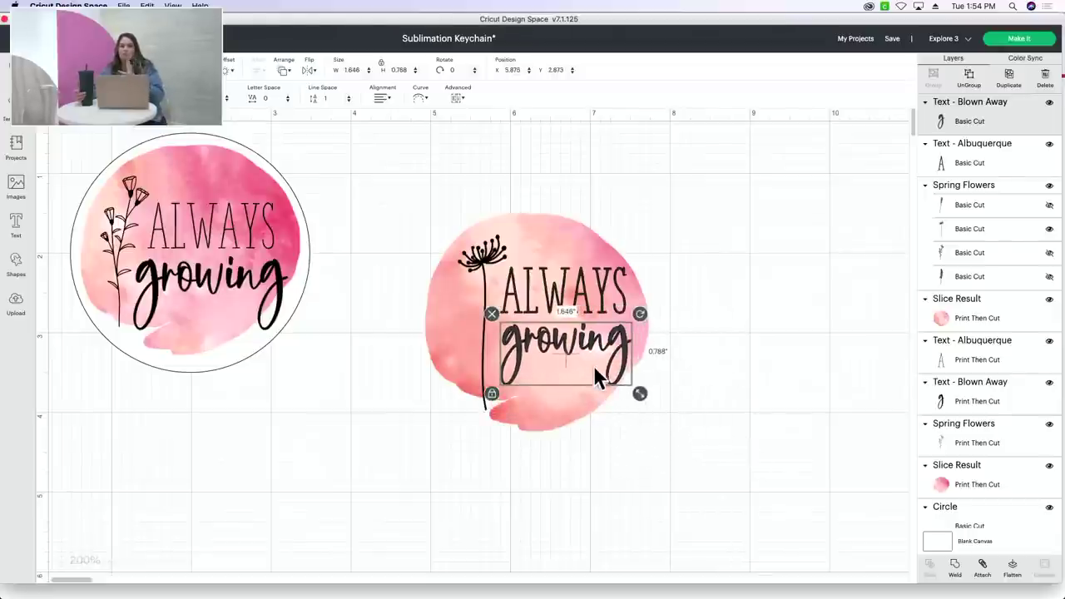
left_click_drag(592, 352, 593, 348)
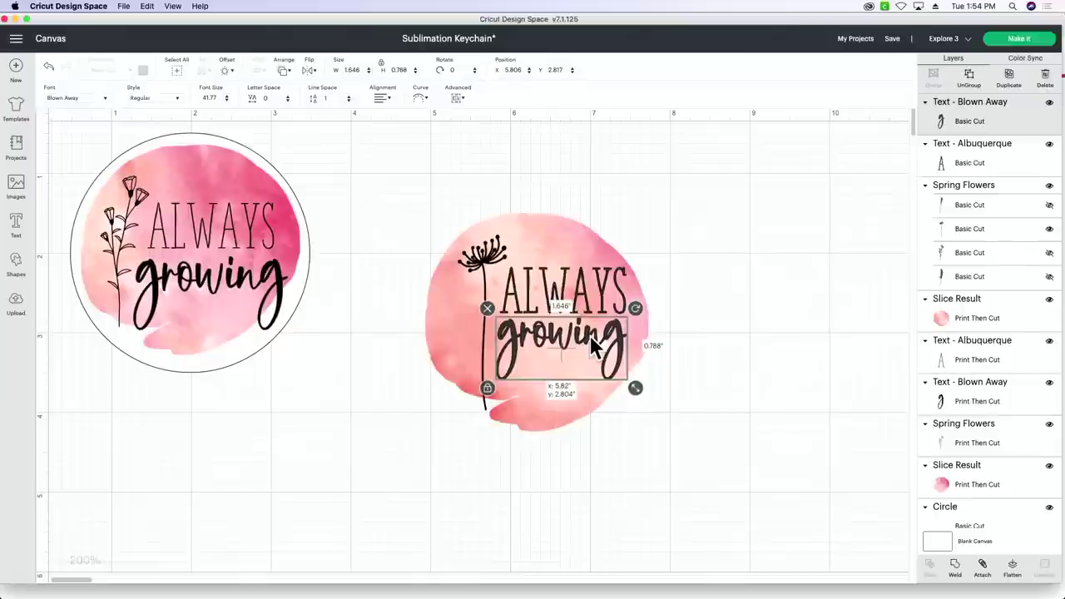
left_click(720, 353)
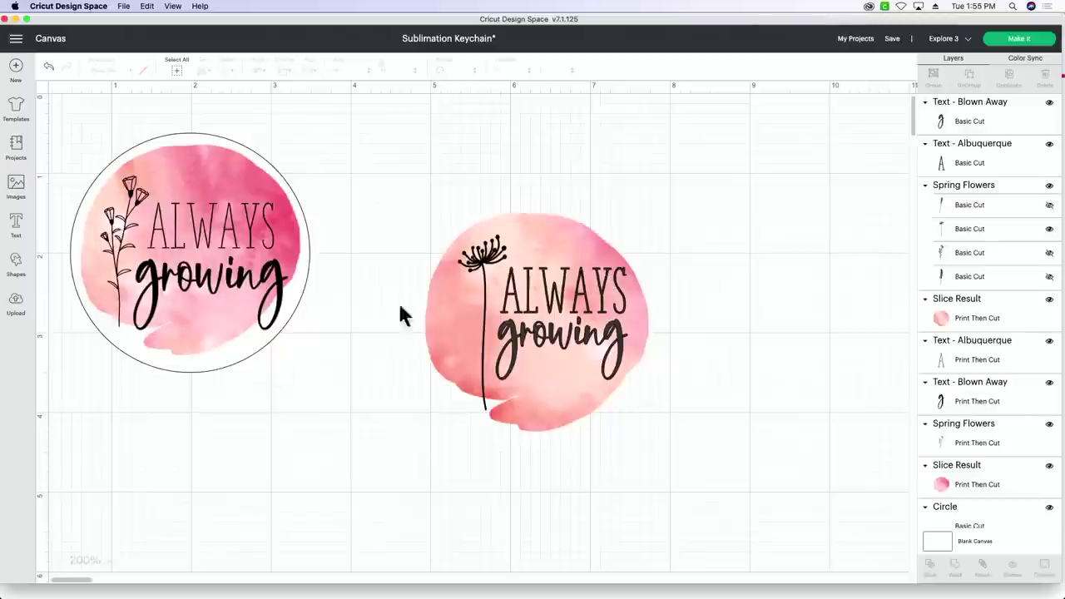
left_click(230, 357)
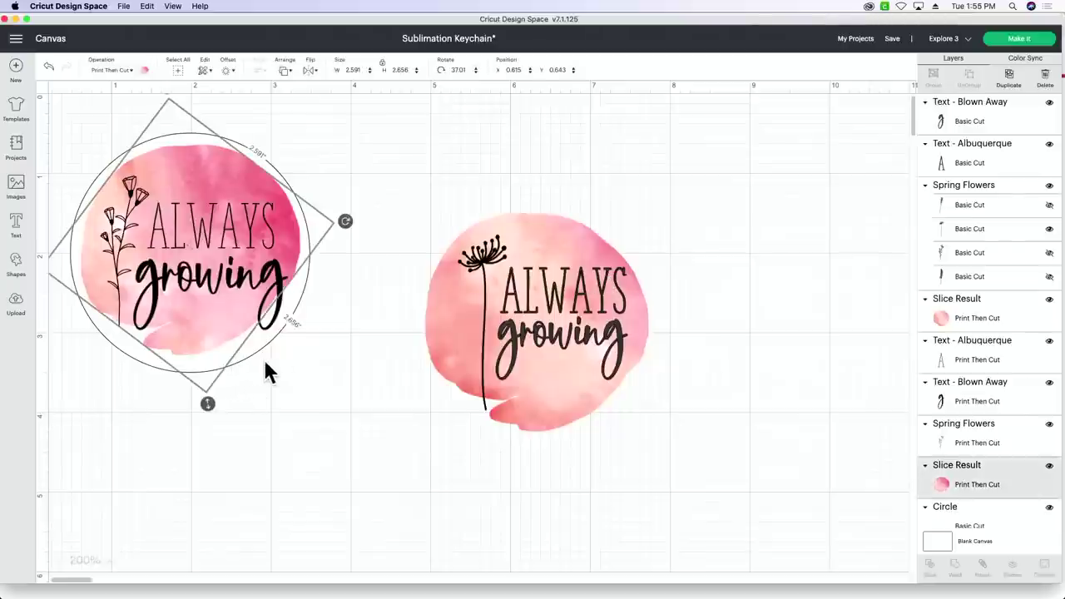
left_click(263, 348)
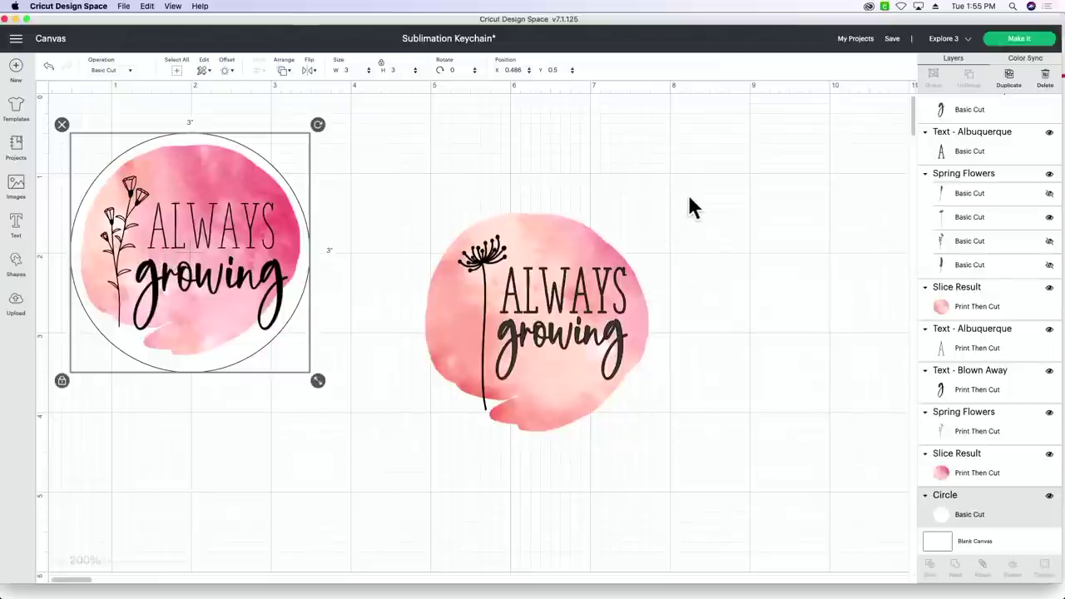
left_click(521, 249)
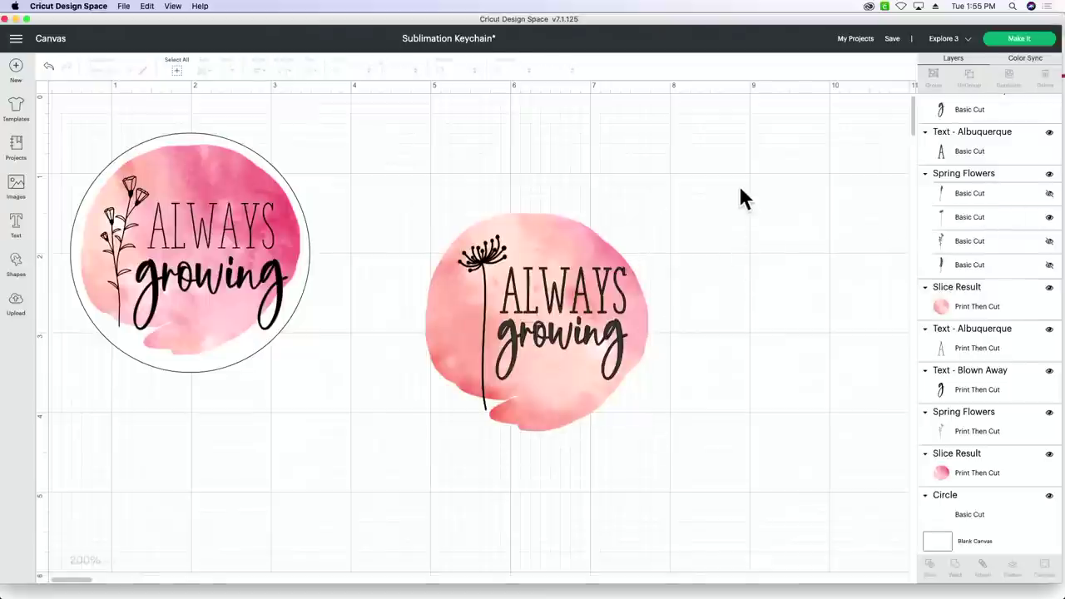
left_click_drag(740, 197, 364, 440)
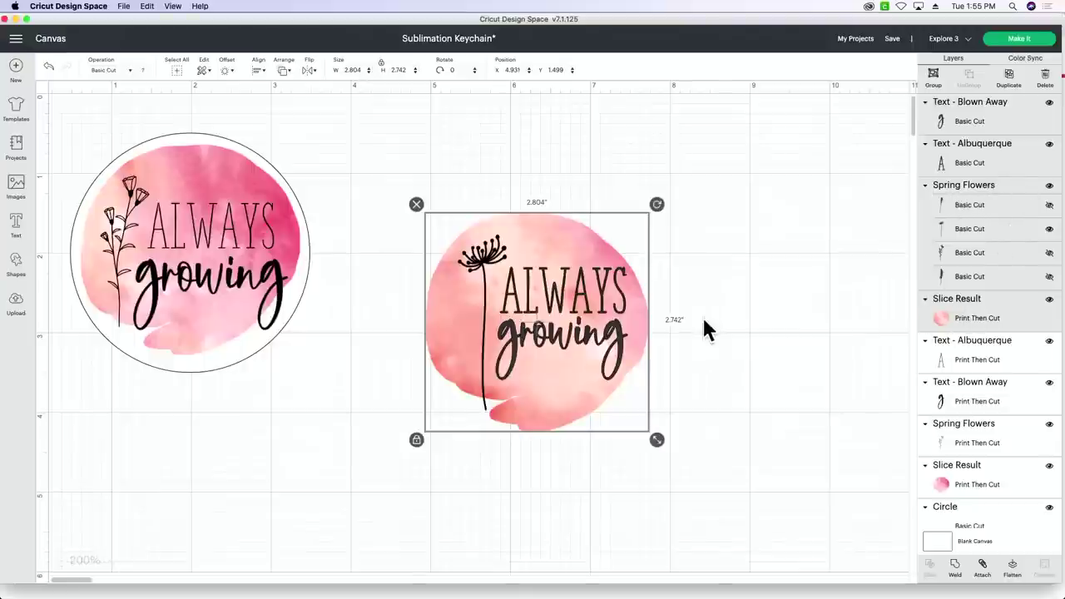
Step: Preview the unflattened project with all materials loaded on mat, examine the separate Basic Cut mats, and return to the canvas
left_click(1019, 40)
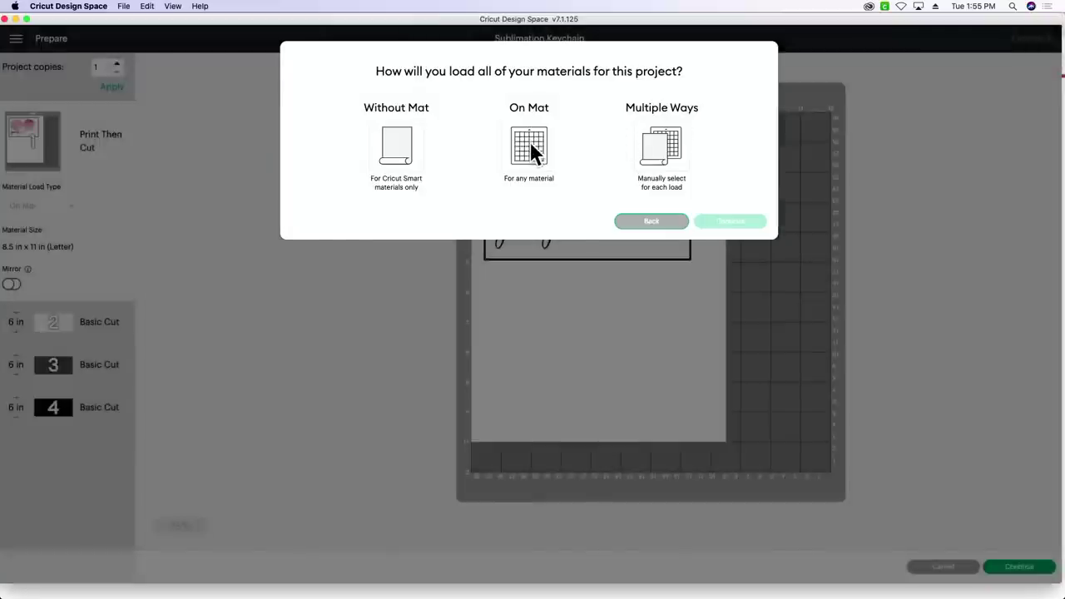
left_click(531, 144)
left_click(726, 223)
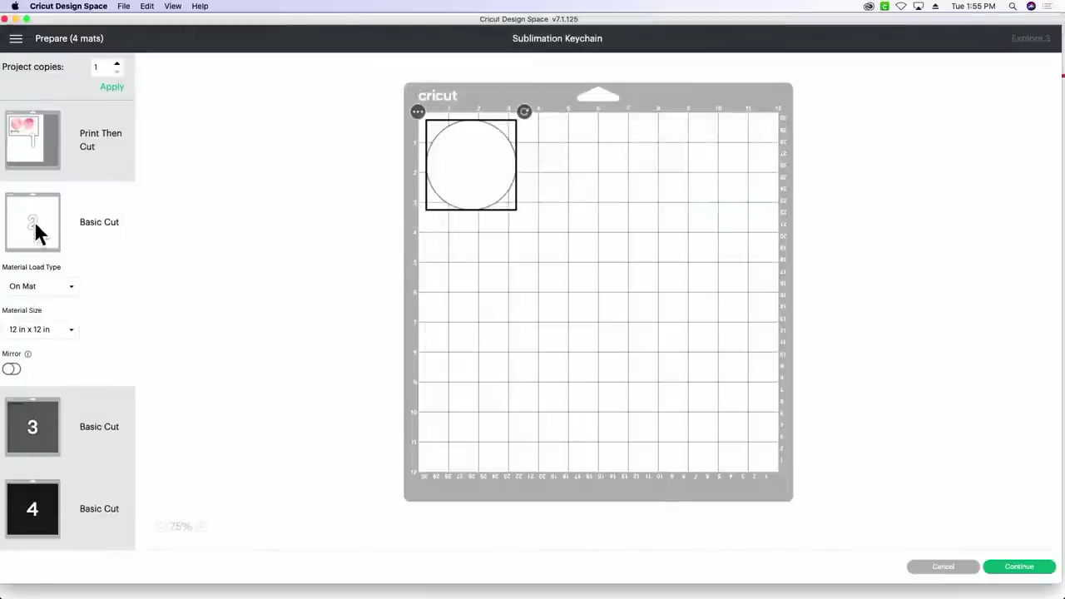
left_click(44, 421)
left_click(46, 503)
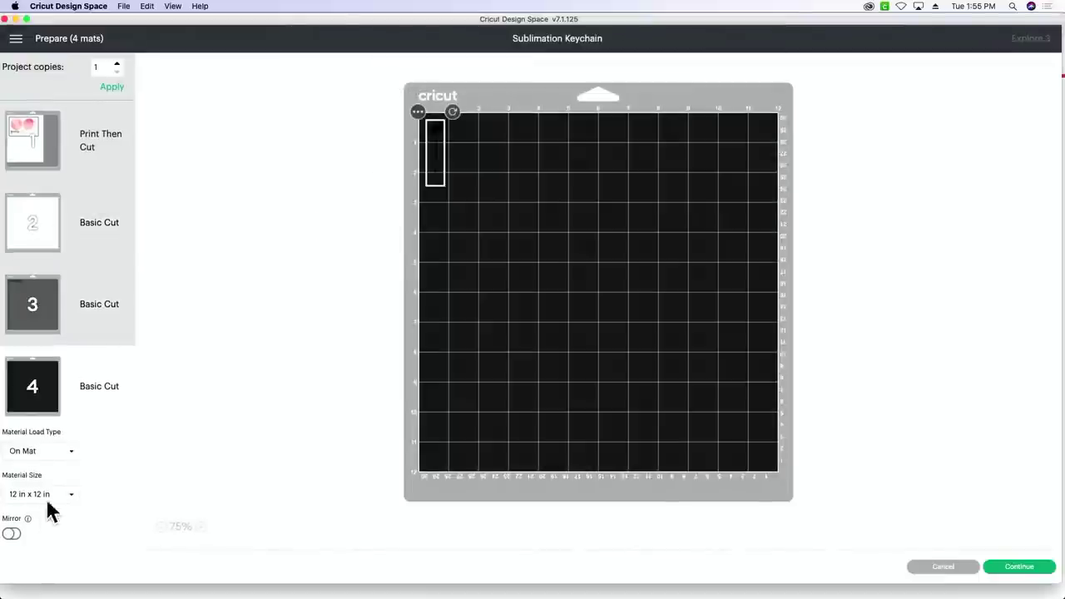
left_click(33, 237)
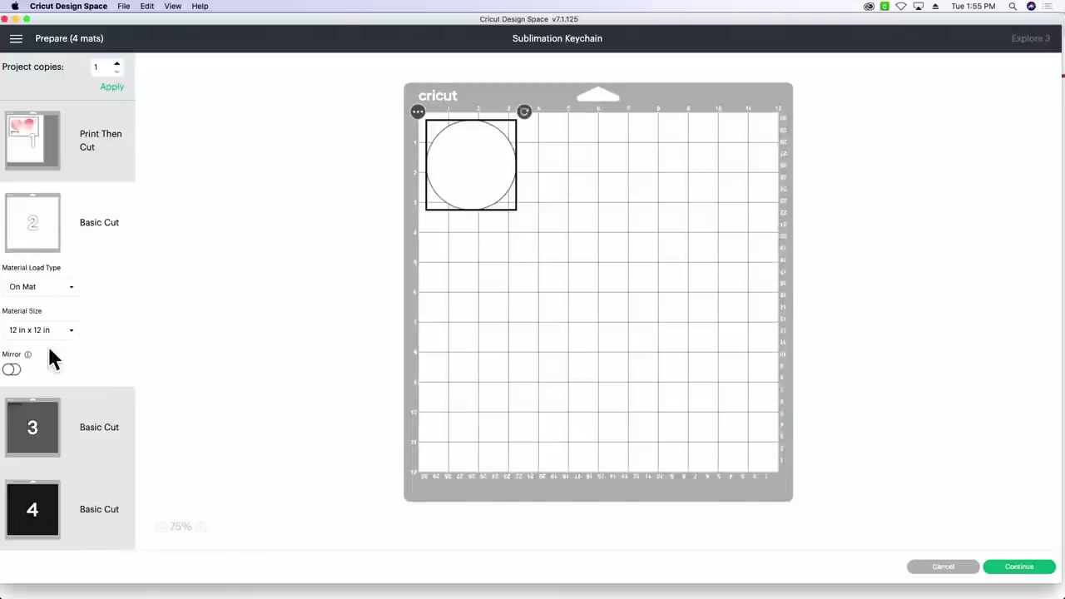
left_click(938, 569)
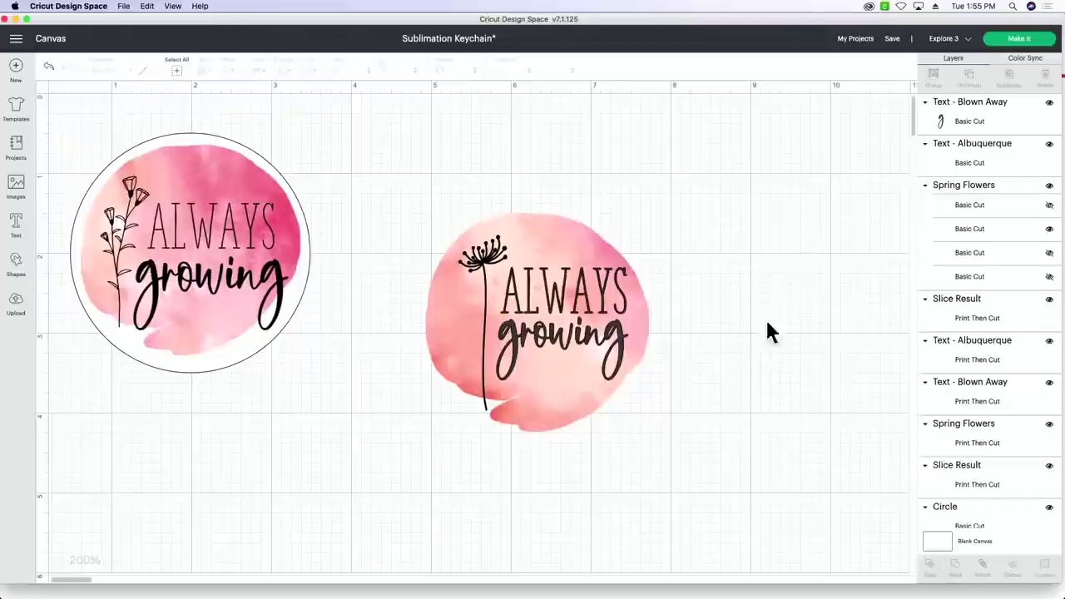
Step: Flatten all layers of the new flower, text and watercolor design into one Print Then Cut image and move it slightly upward
left_click_drag(717, 183, 435, 441)
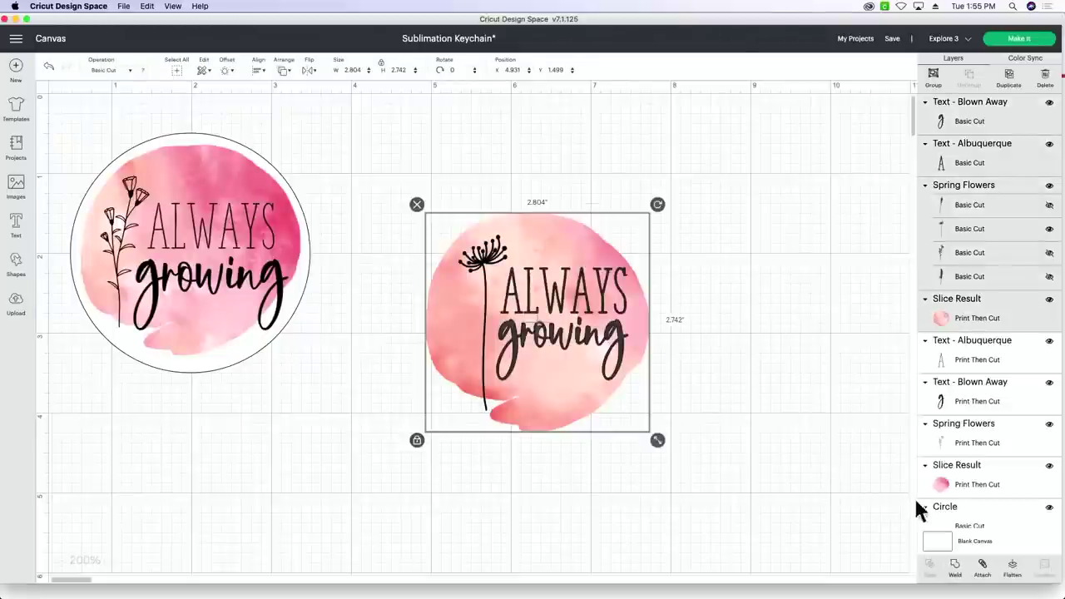
left_click(1016, 578)
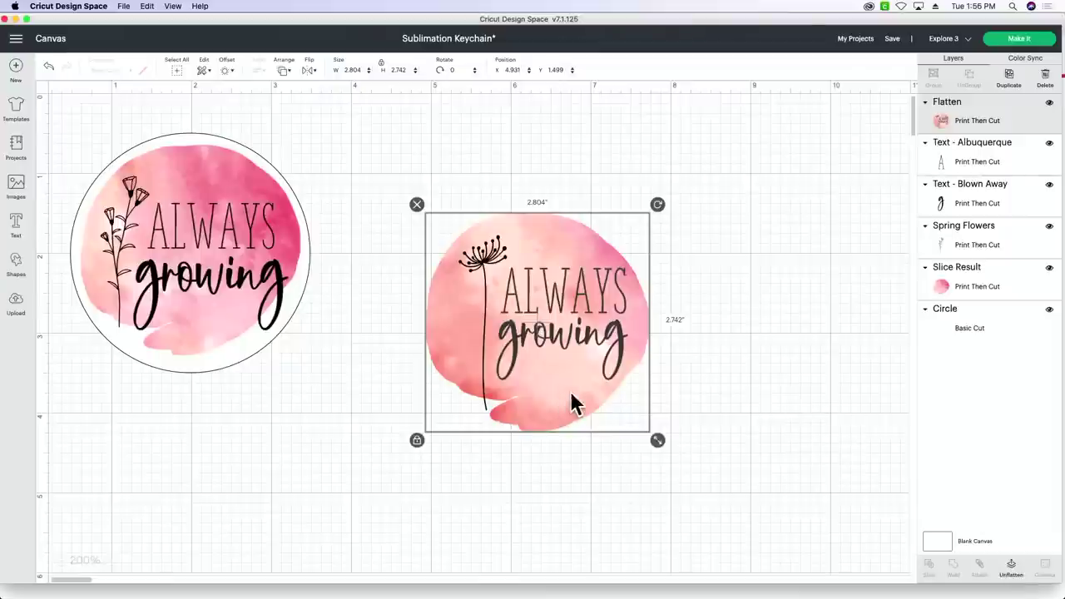
left_click_drag(552, 371, 537, 337)
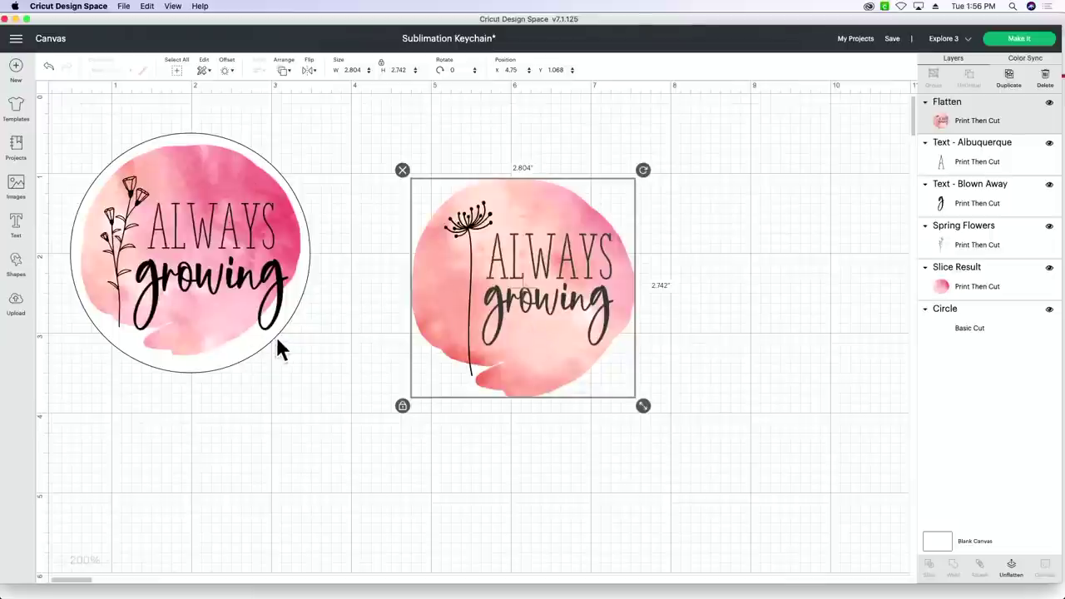
Step: Delete the 3-inch circle behind the original design and move the flattened design up closer beside the original
left_click_drag(274, 334, 316, 470)
left_click(126, 253)
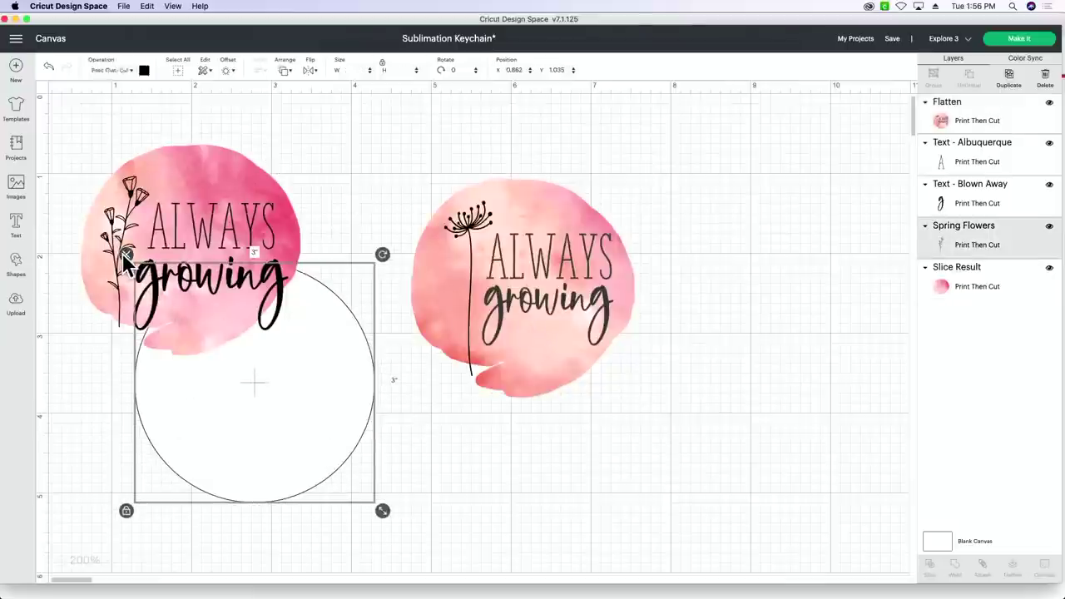
left_click_drag(456, 288, 398, 256)
Step: Flatten the original design's text, flower and watercolor layers into one Print Then Cut image
left_click_drag(283, 126, 88, 444)
left_click(1012, 568)
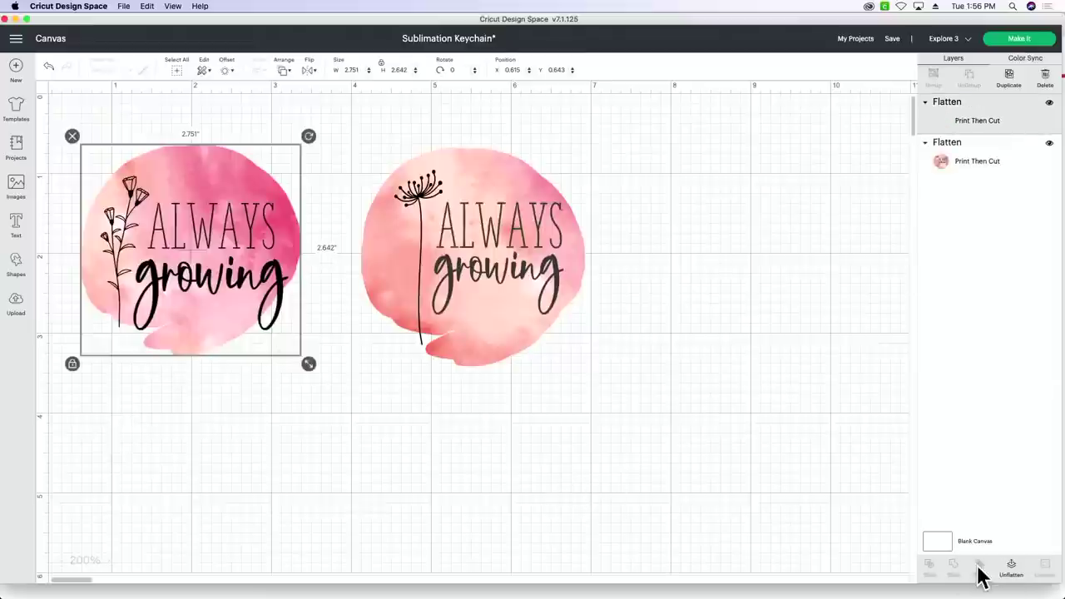
left_click(449, 271)
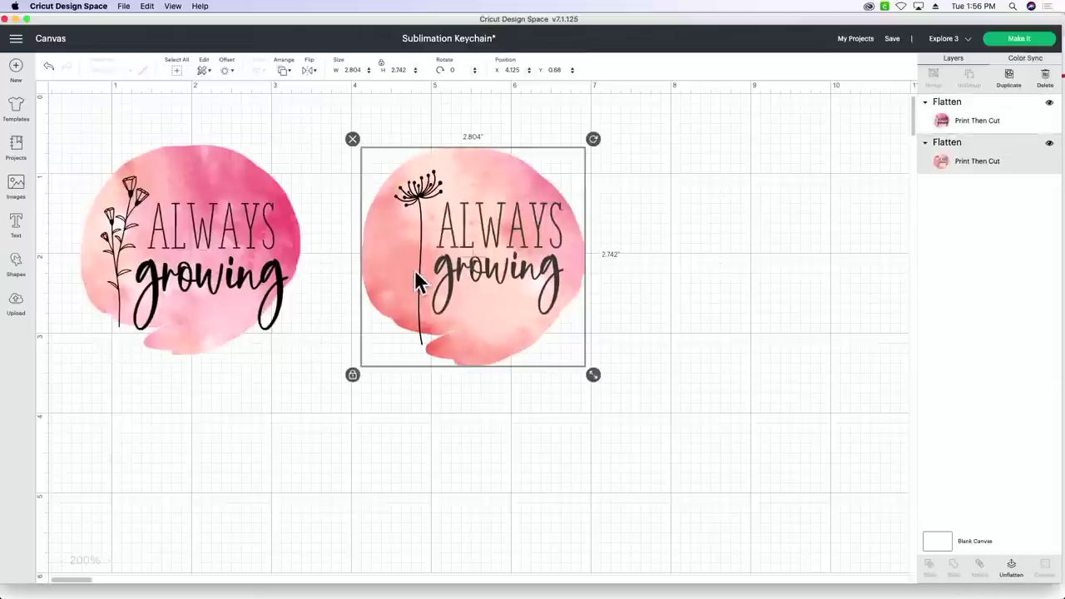
Step: Open the mat preview for the two flattened designs, try mirroring the print, and turn Mirror back off
left_click(1007, 42)
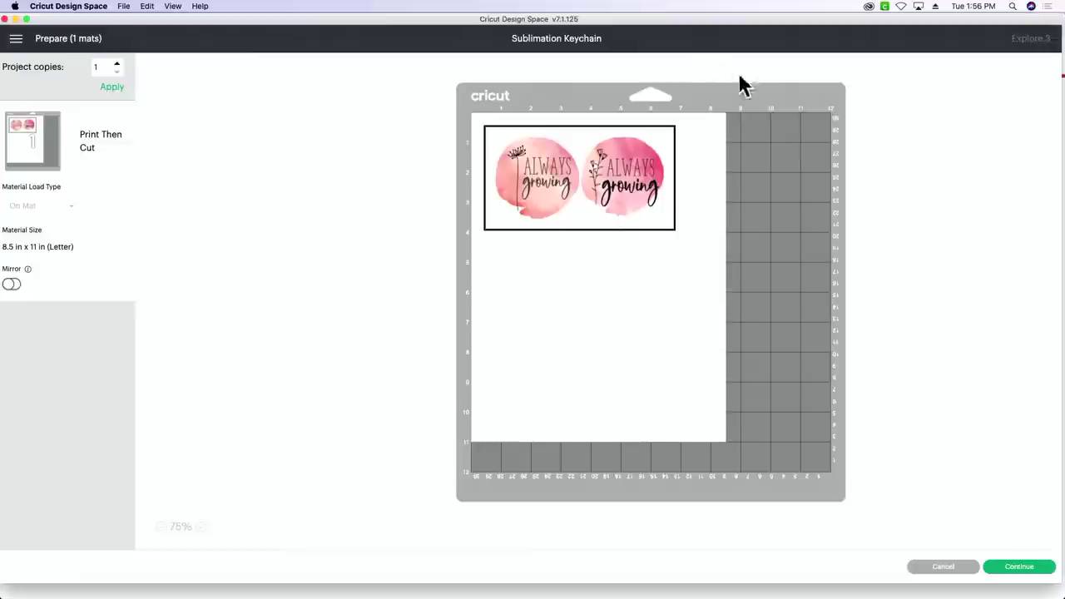
left_click_drag(642, 22, 646, 22)
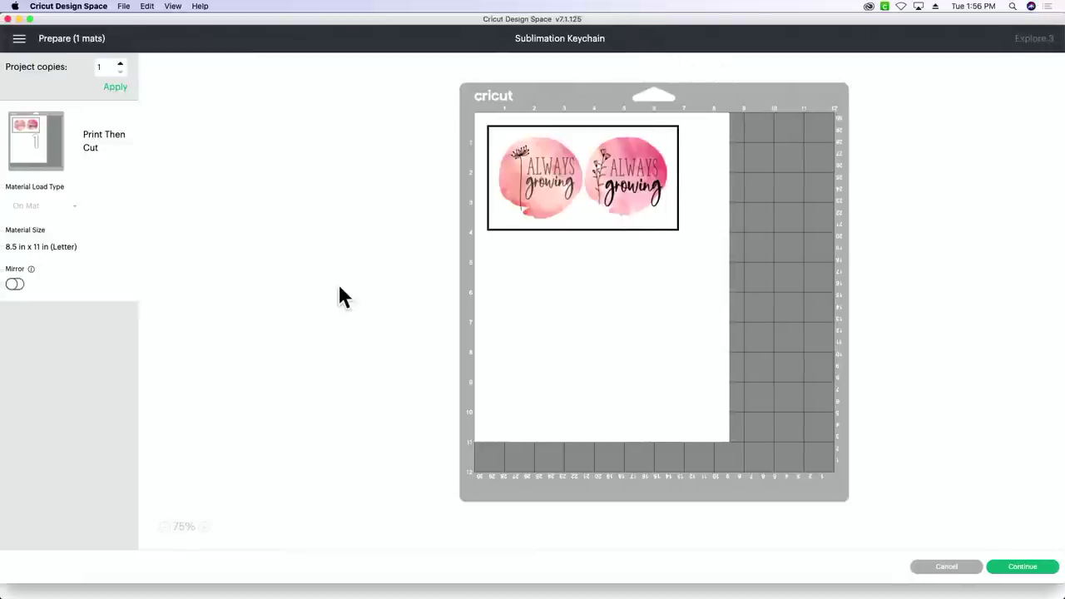
left_click(16, 285)
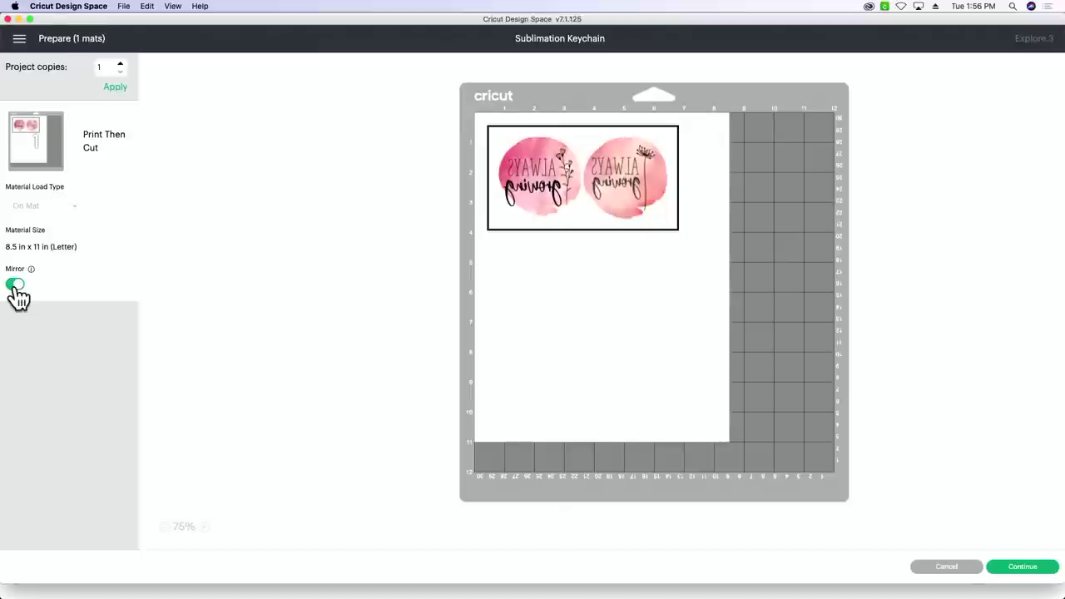
left_click(16, 285)
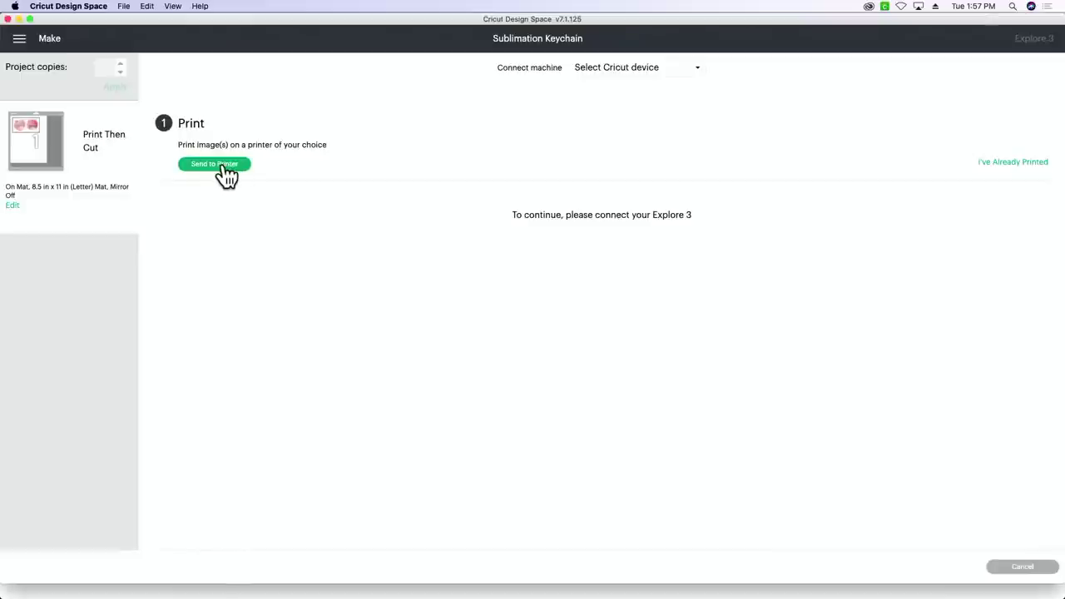
Step: Send the two designs to the printer with Use System Dialog turned on
left_click(236, 166)
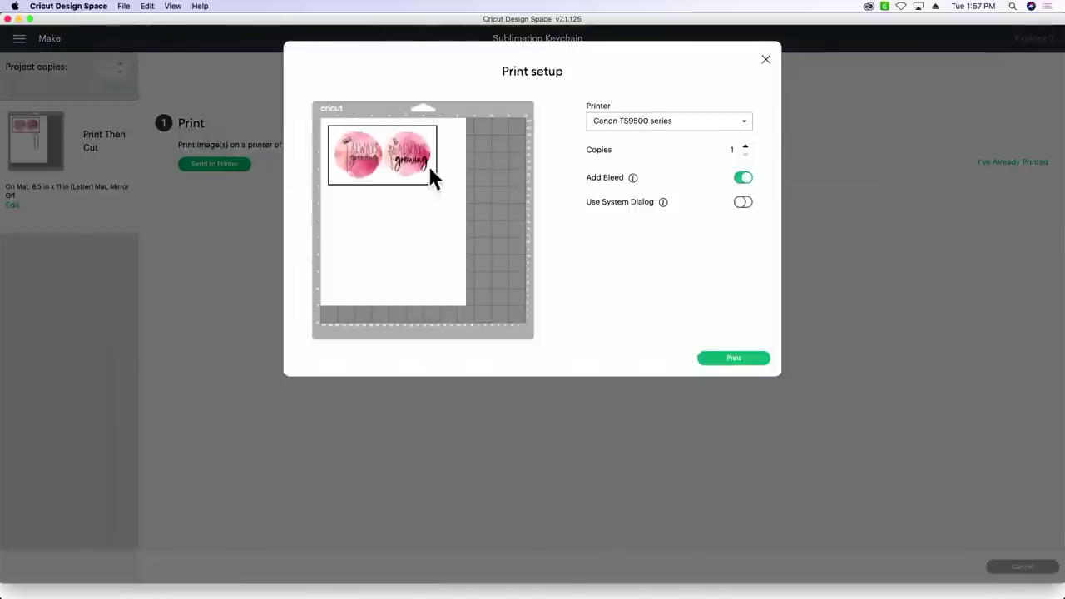
left_click(744, 205)
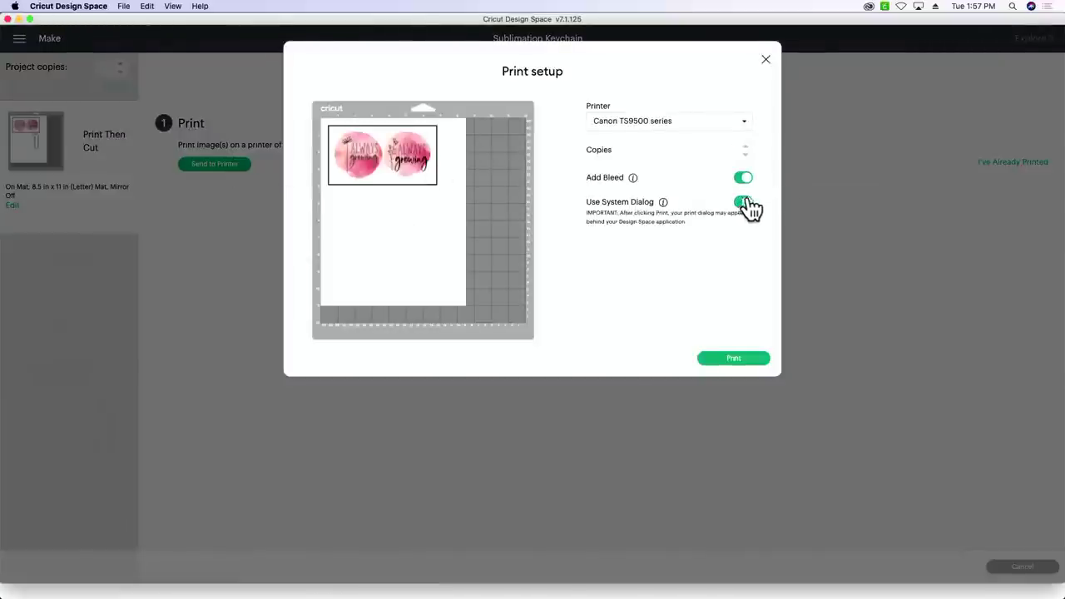
left_click(752, 361)
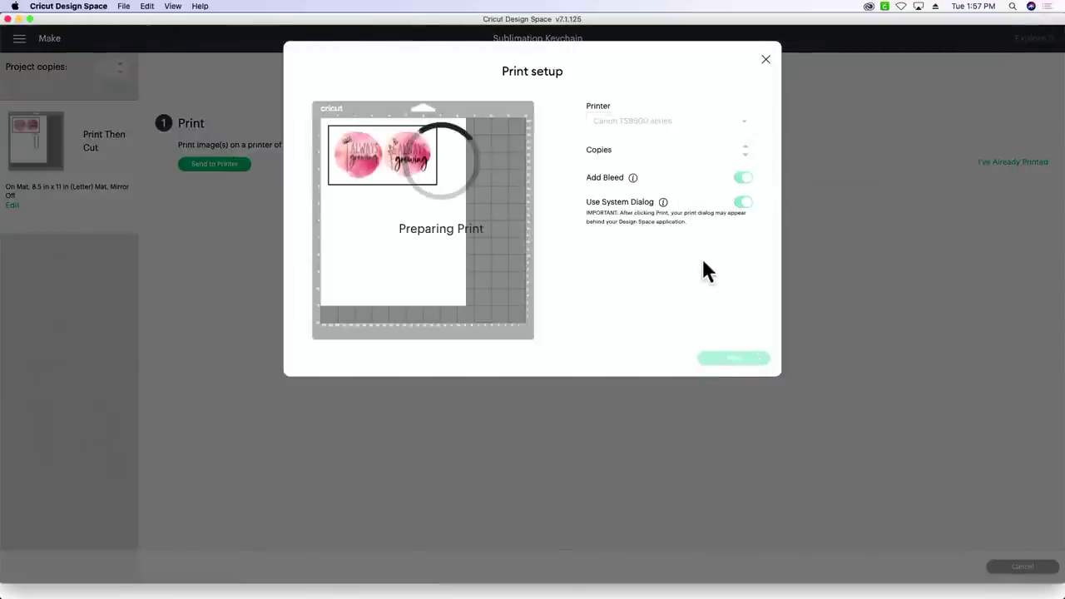